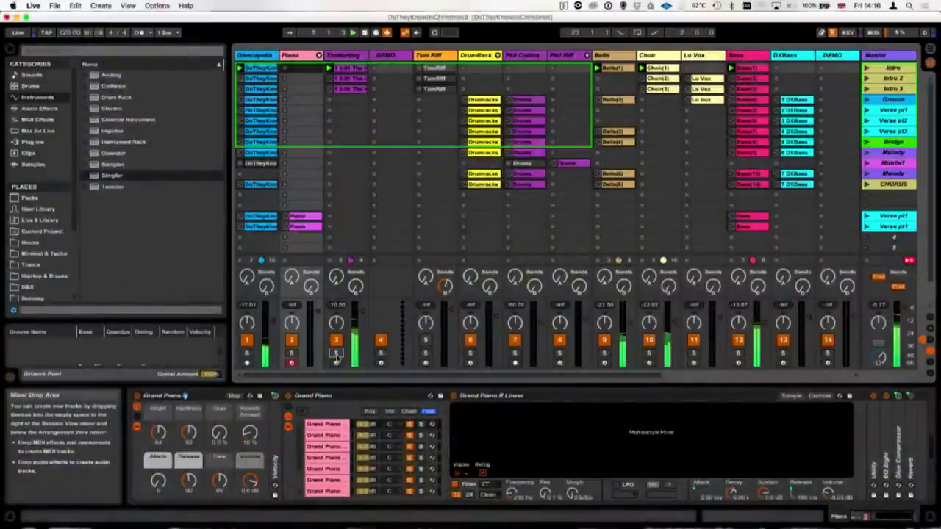
# Step: Solo the DEMO track beside TheHurting and load an empty Simpler instrument onto it
pyautogui.click(381, 353)
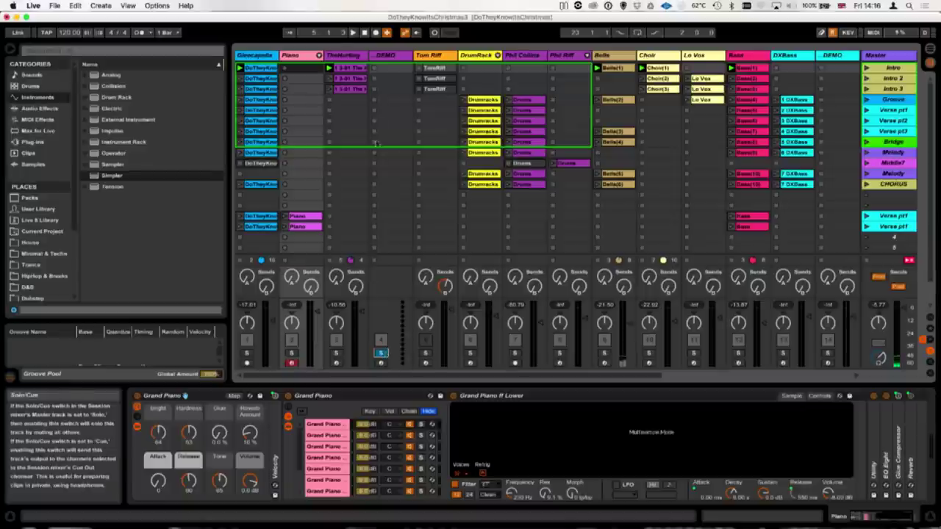
pyautogui.click(390, 66)
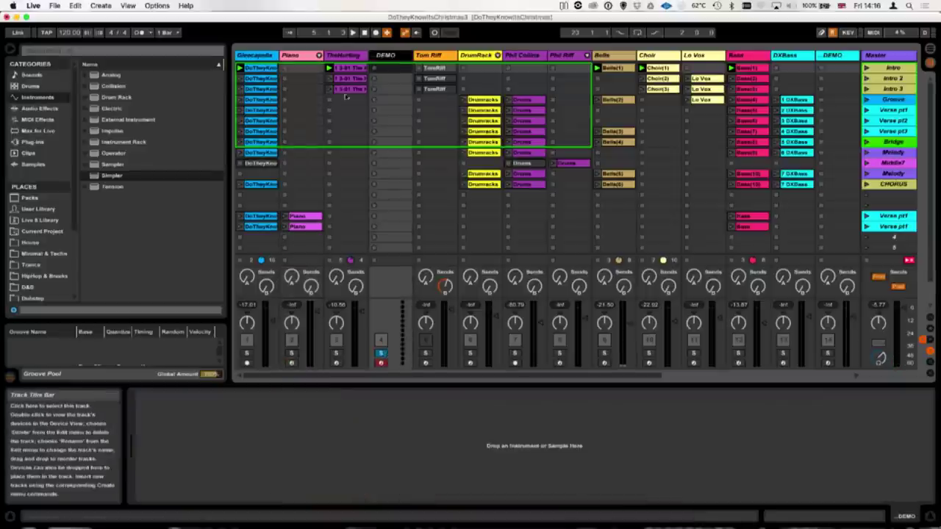
pyautogui.click(96, 178)
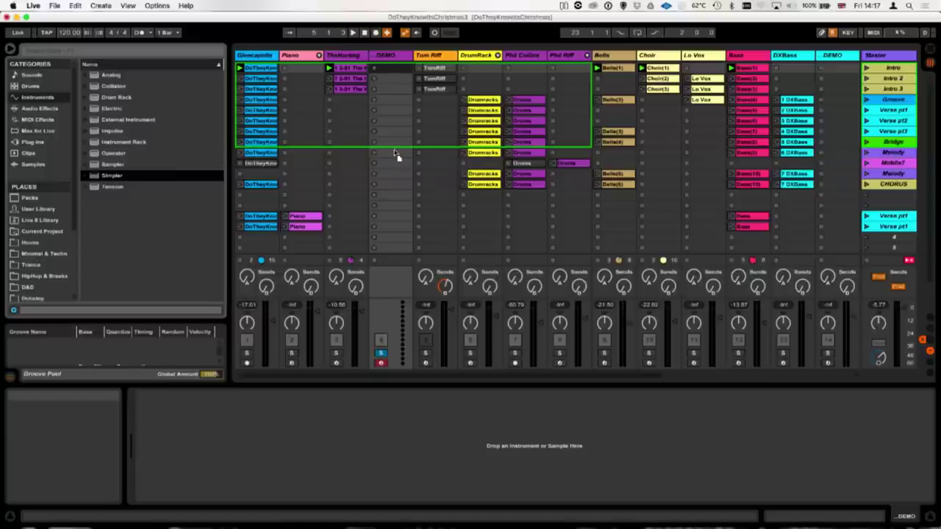
pyautogui.press('Return')
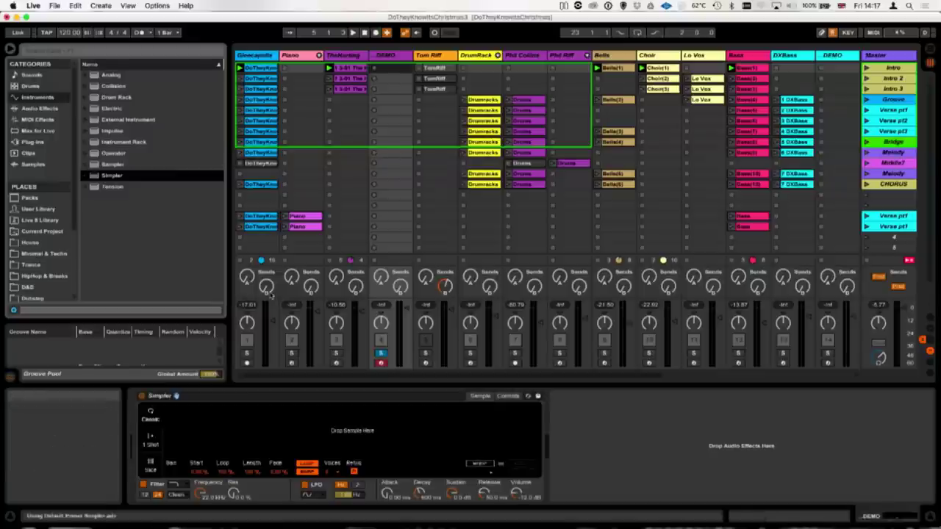
# Step: Load the sample 01 The Hurting.mp3 from the current project's imported samples into the DEMO track's Simpler
pyautogui.click(44, 232)
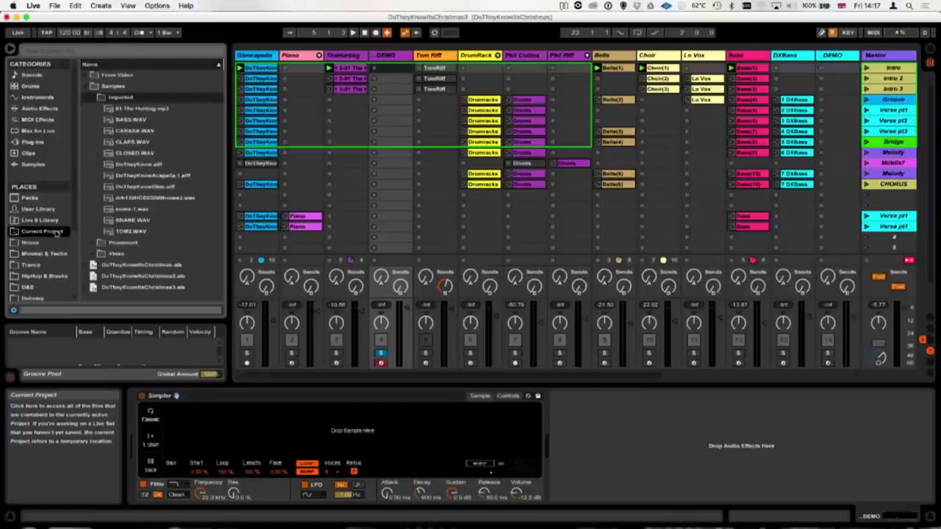
pyautogui.click(121, 109)
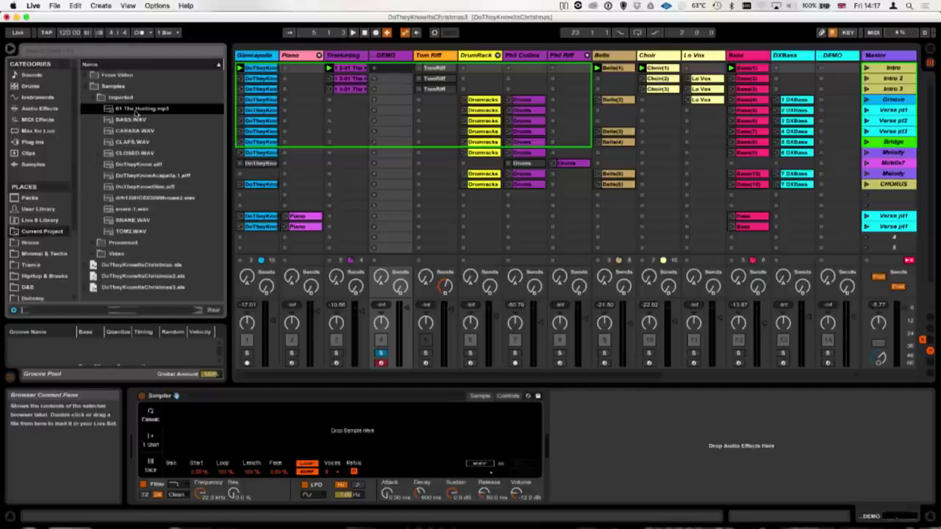
pyautogui.moveTo(250, 430); pyautogui.dragTo(250, 425)
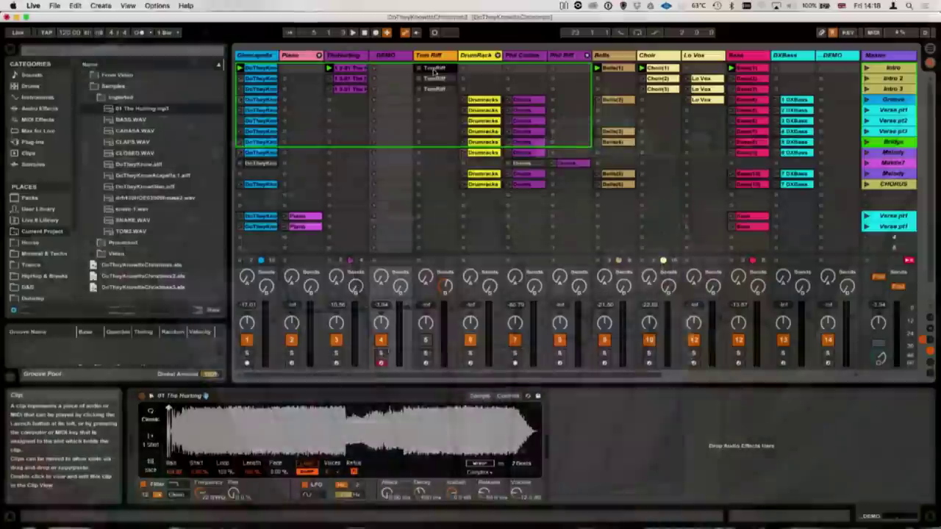
# Step: Solo the Tom Riff track and play its TomRiff clip in the Intro scene
pyautogui.click(434, 68)
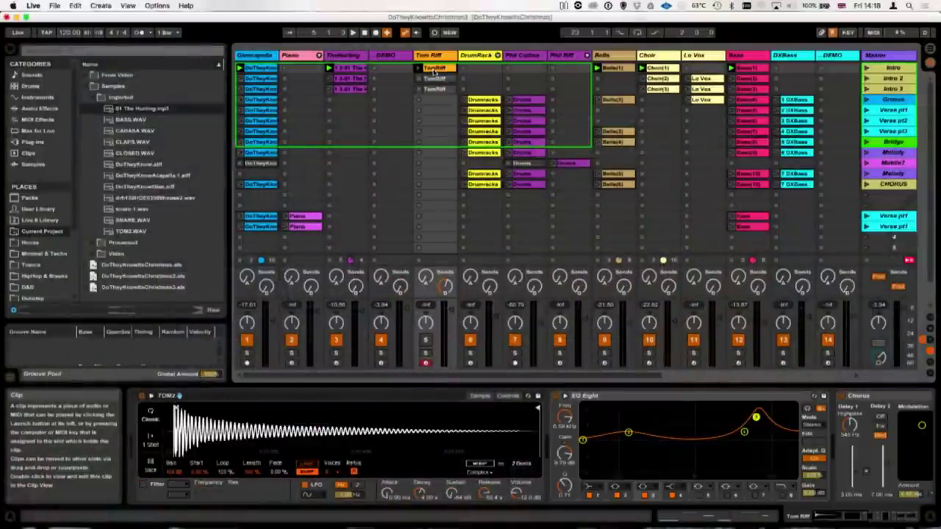
pyautogui.click(425, 340)
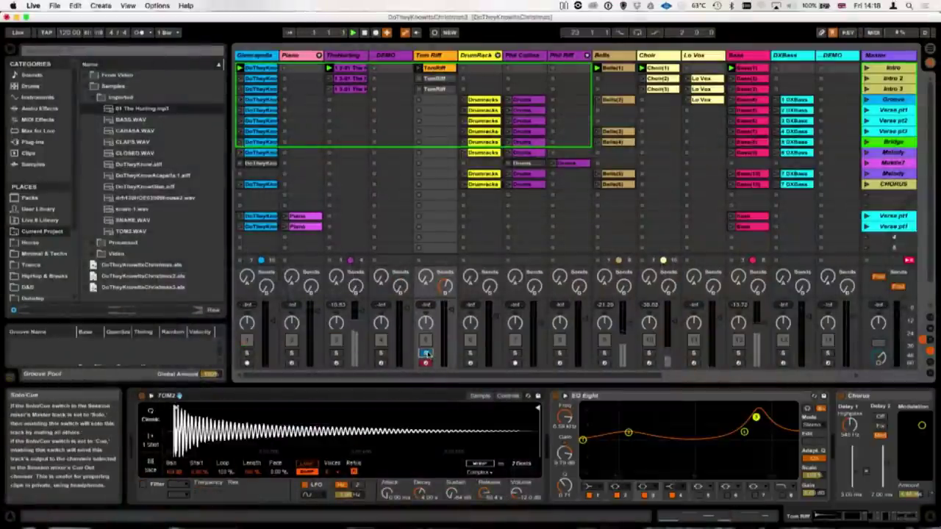
pyautogui.click(417, 68)
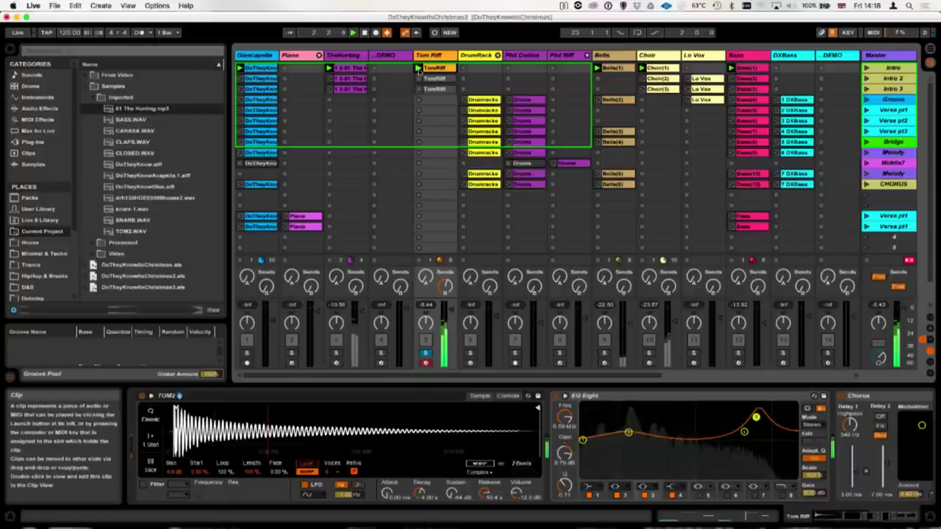
# Step: Show the DrumRack track's devices, solo the track and play its Drumracks clip in the Groove scene
pyautogui.moveTo(835, 516); pyautogui.dragTo(875, 518)
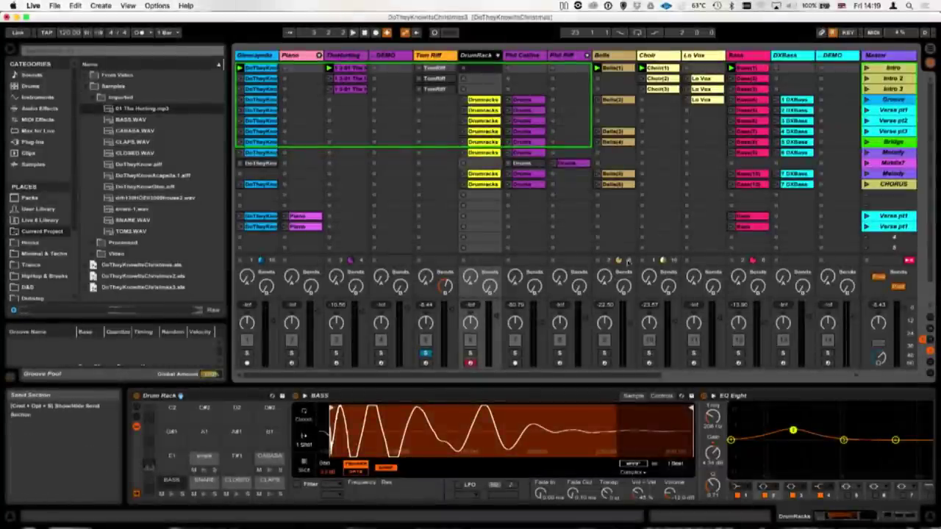
pyautogui.click(469, 353)
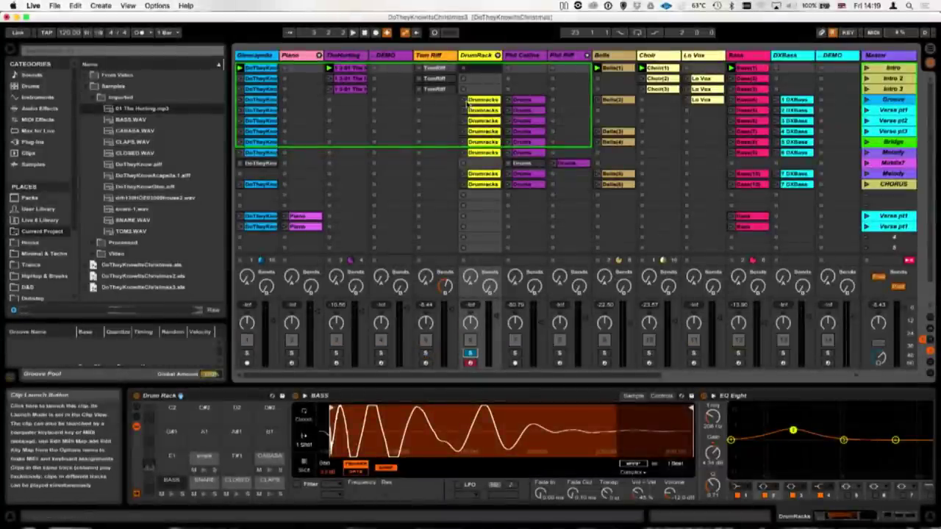
pyautogui.click(464, 100)
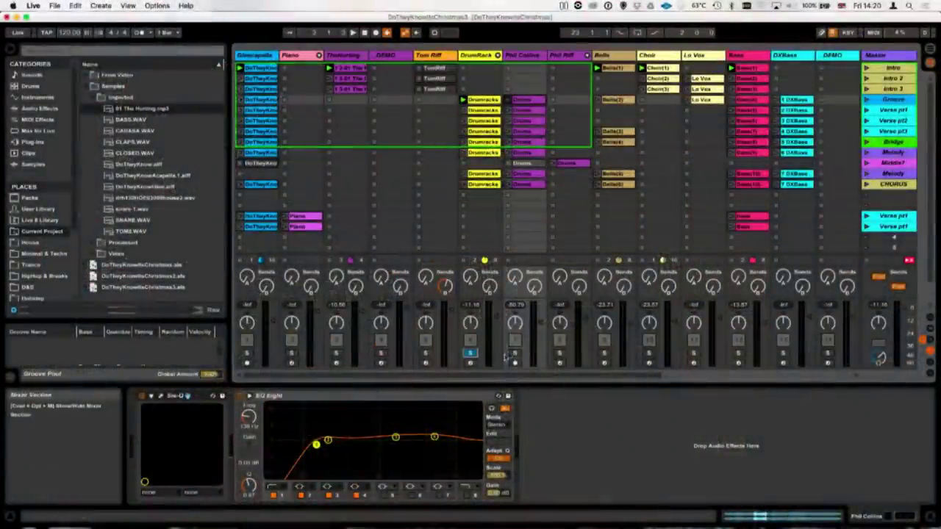
# Step: Show the Phil Collins track's Drums clip from the Groove scene and play it with only that track soloed
pyautogui.click(514, 354)
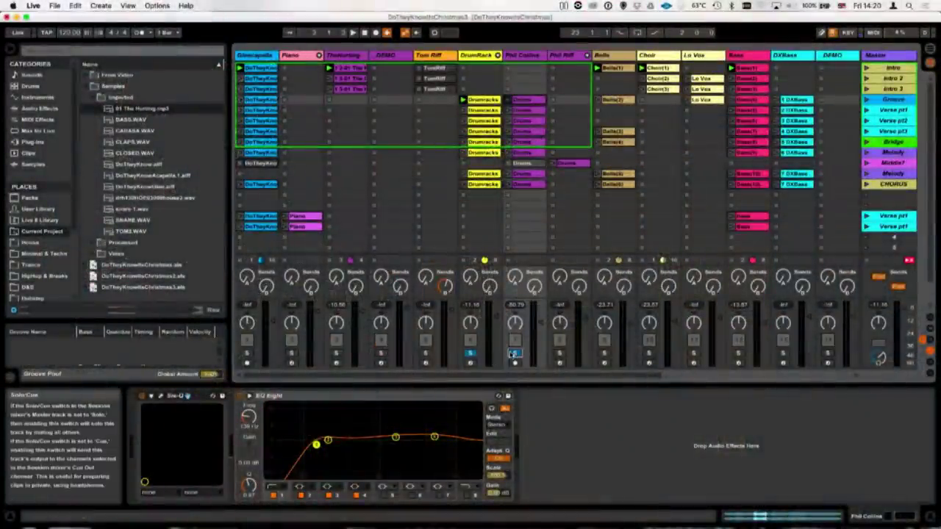
pyautogui.click(521, 105)
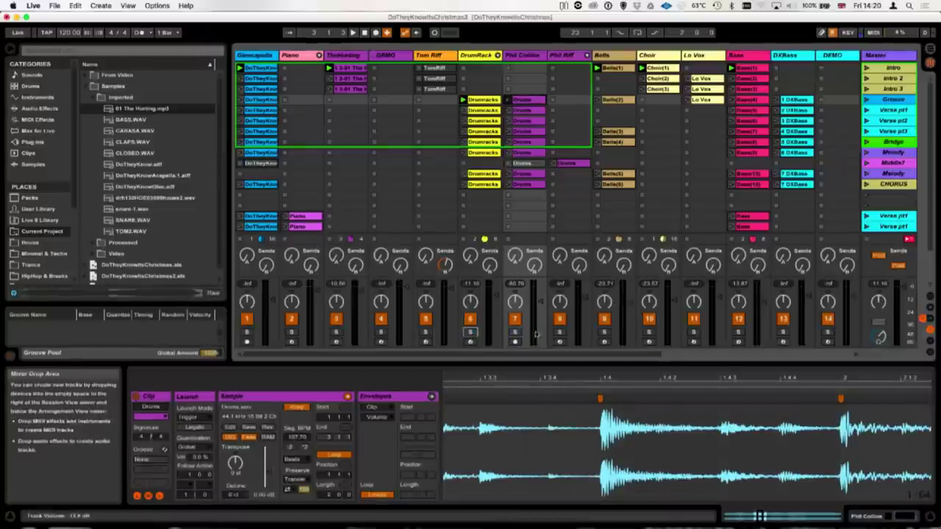
pyautogui.click(515, 332)
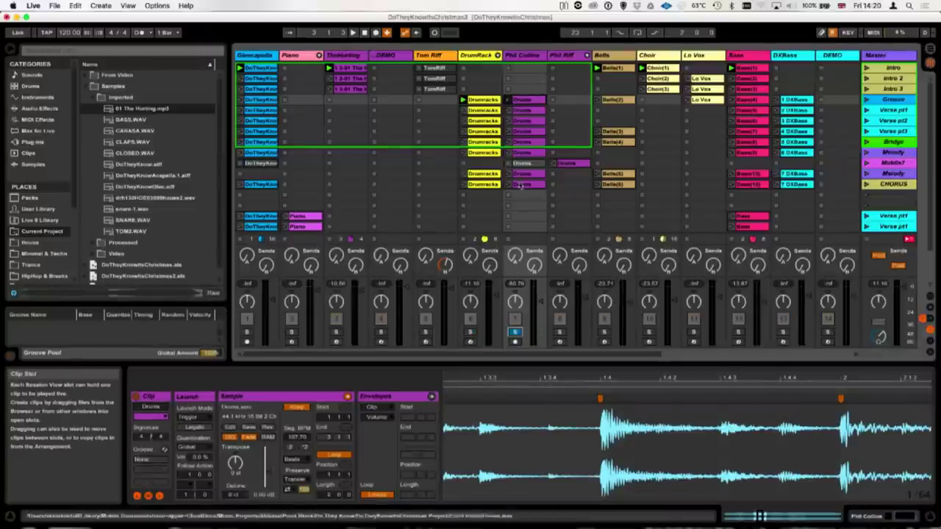
pyautogui.click(508, 100)
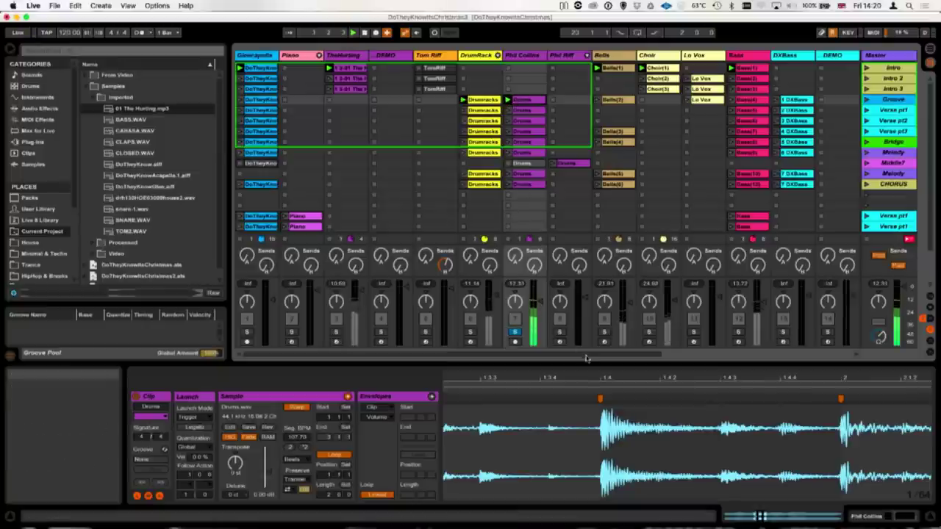
# Step: Move the Drums clip's start marker back to about bar -4 and return it to the loop start at bar 1
pyautogui.moveTo(593, 378); pyautogui.dragTo(678, 274)
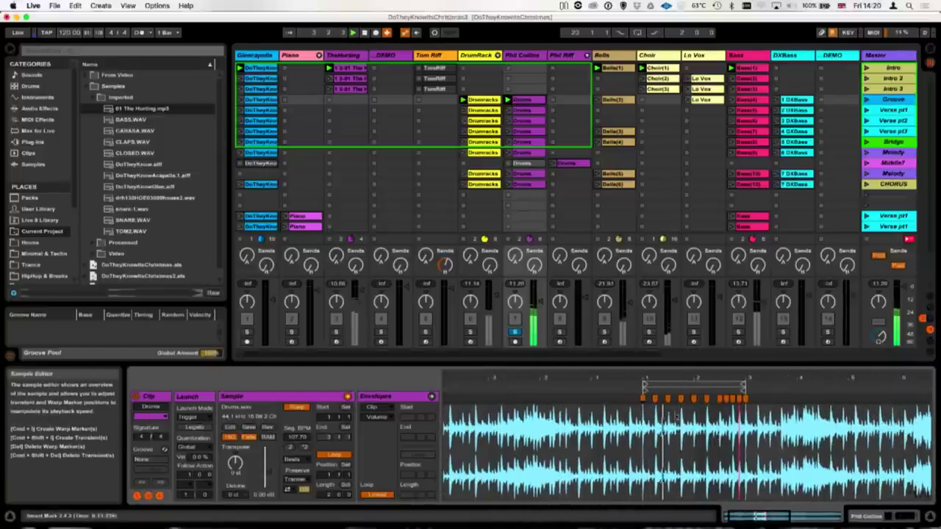
pyautogui.moveTo(674, 379)
pyautogui.mouseDown()
pyautogui.moveTo(672, 413)
pyautogui.moveTo(633, 386)
pyautogui.moveTo(461, 391)
pyautogui.mouseUp()
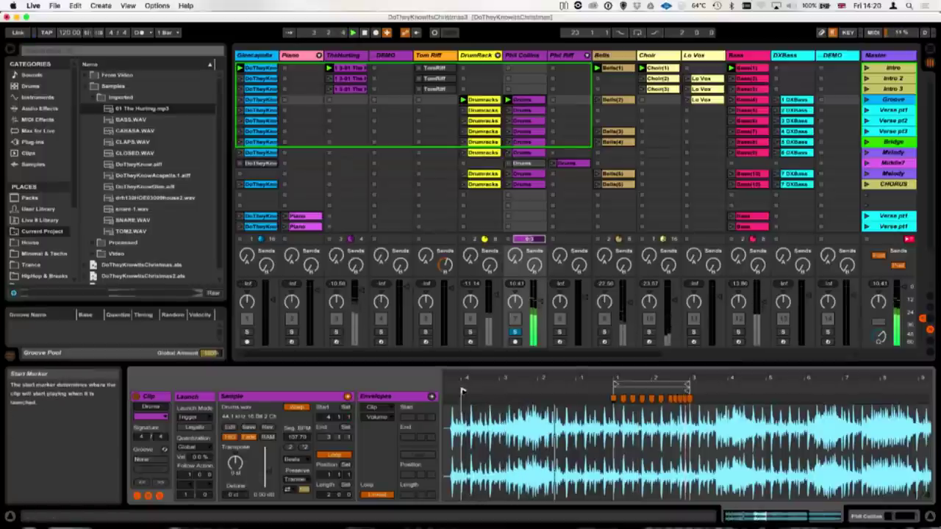
pyautogui.moveTo(463, 391); pyautogui.dragTo(614, 391)
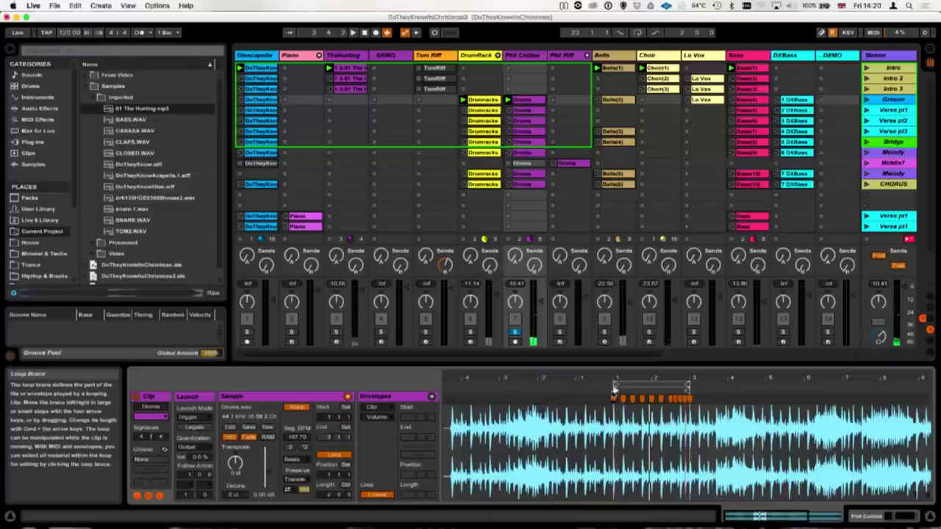
# Step: Listen to DrumRack and Phil Collins soloed together, and release the solos
pyautogui.click(470, 333)
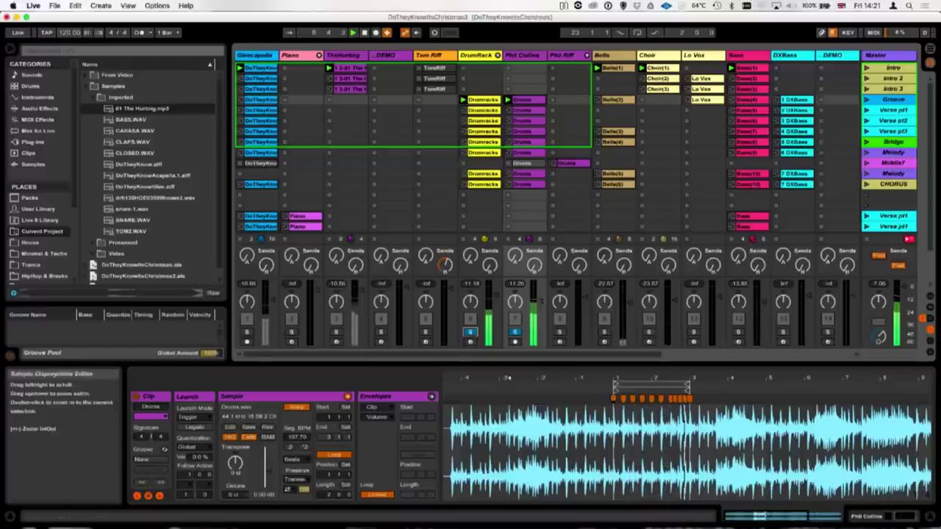
pyautogui.click(515, 335)
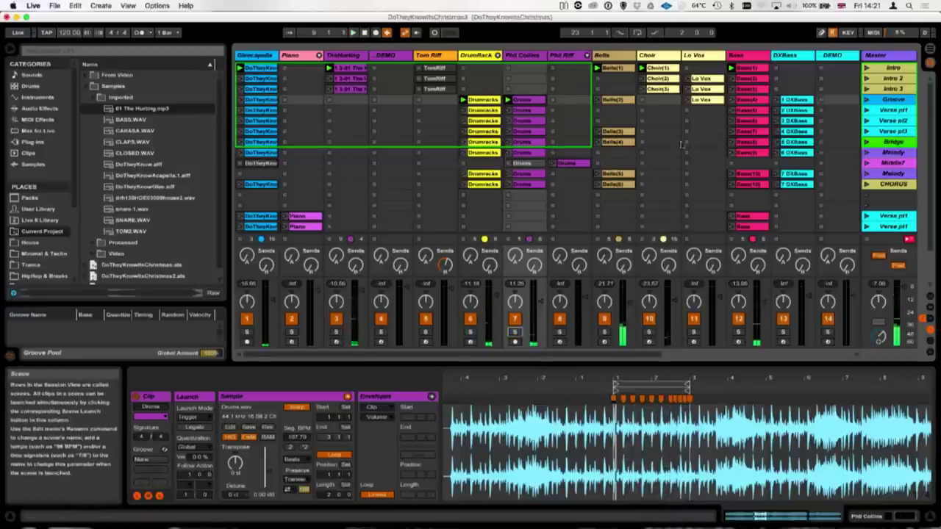
# Step: Mute track 1 and launch the Groove scene
pyautogui.click(247, 318)
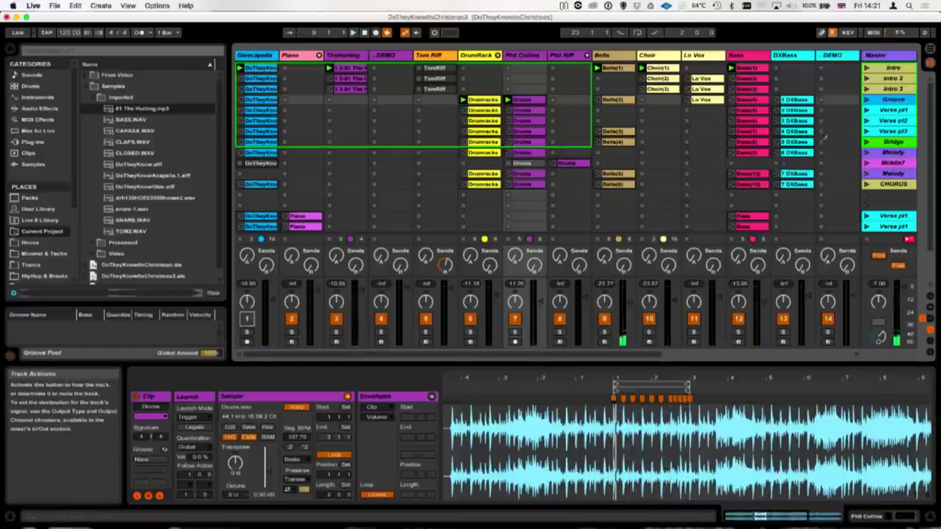
pyautogui.click(865, 101)
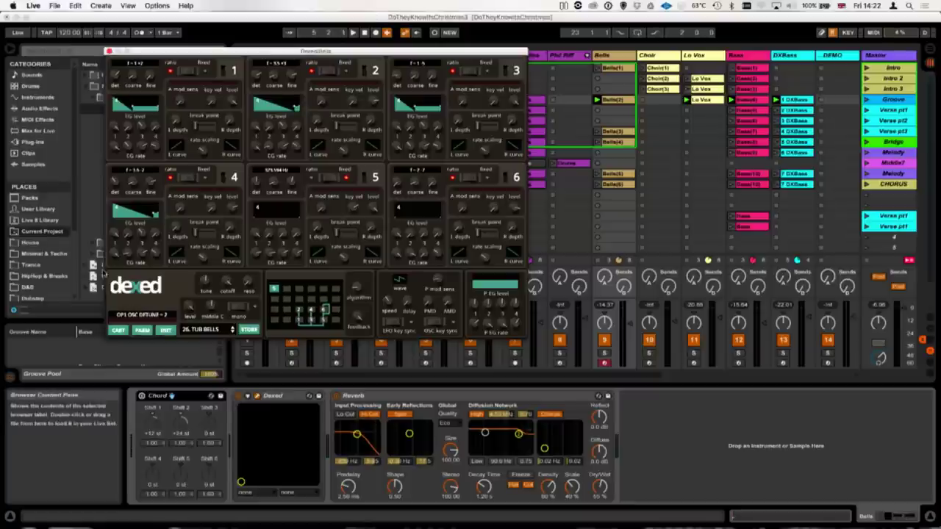
# Step: Audition other sounds such as BRASS 1 and MARIMBA in Dexed's cartridge, reselect TUB BELLS and leave the cartridge view
pyautogui.click(120, 331)
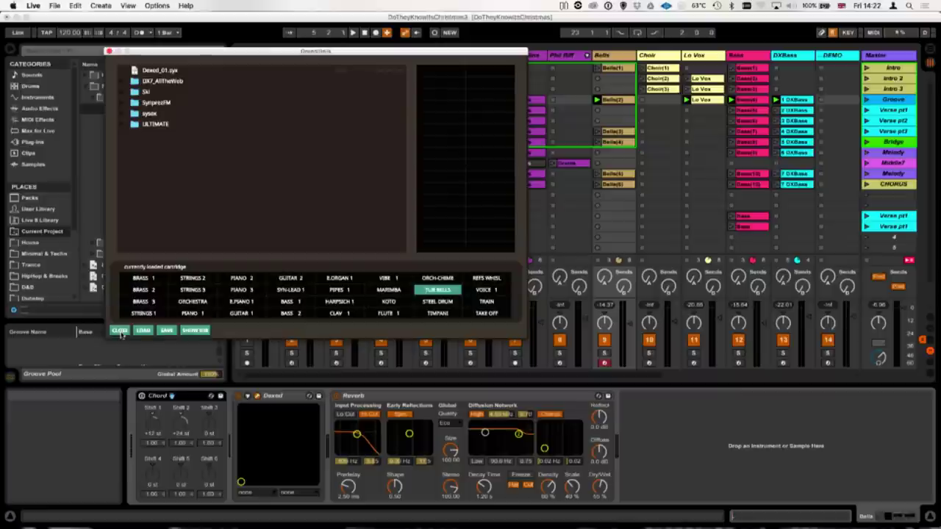
pyautogui.click(144, 279)
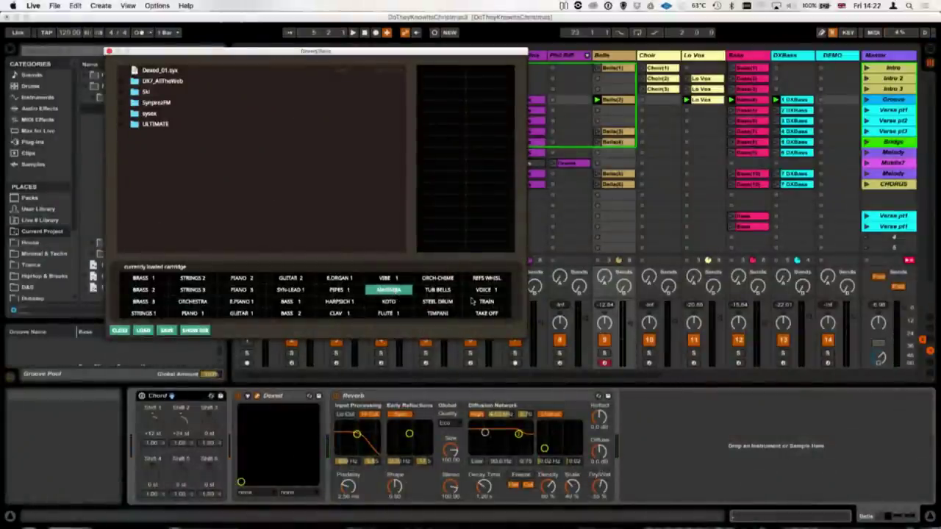
pyautogui.click(443, 291)
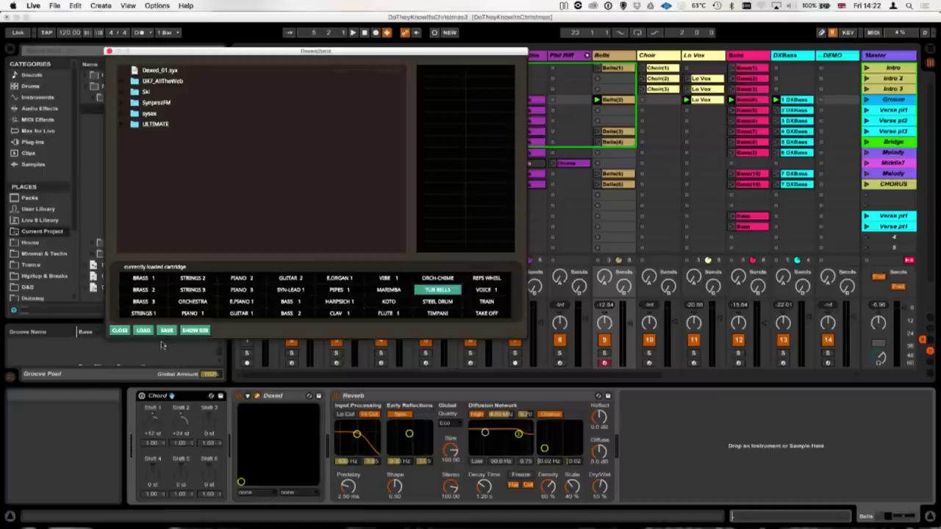
pyautogui.click(119, 331)
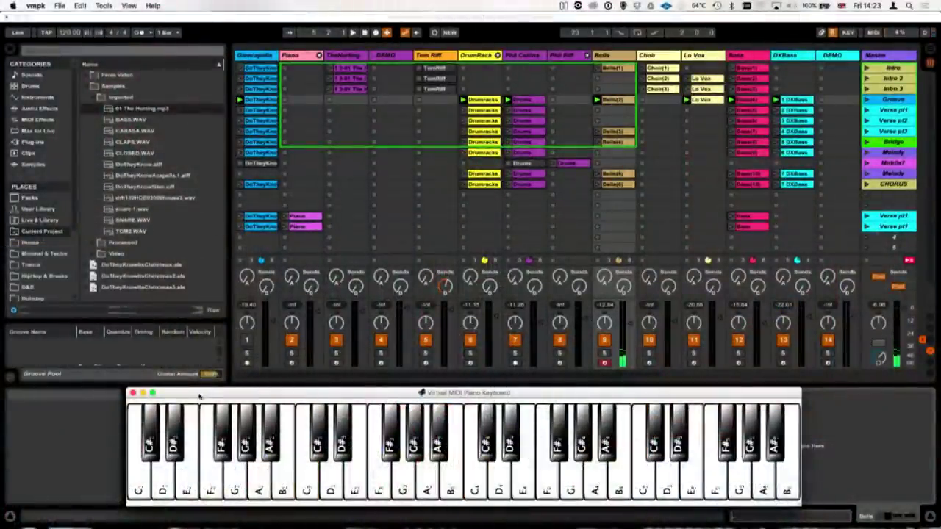
# Step: Hide the virtual piano keyboard, switch on the Bells track's Chord effect and close the Dexed window
pyautogui.click(142, 394)
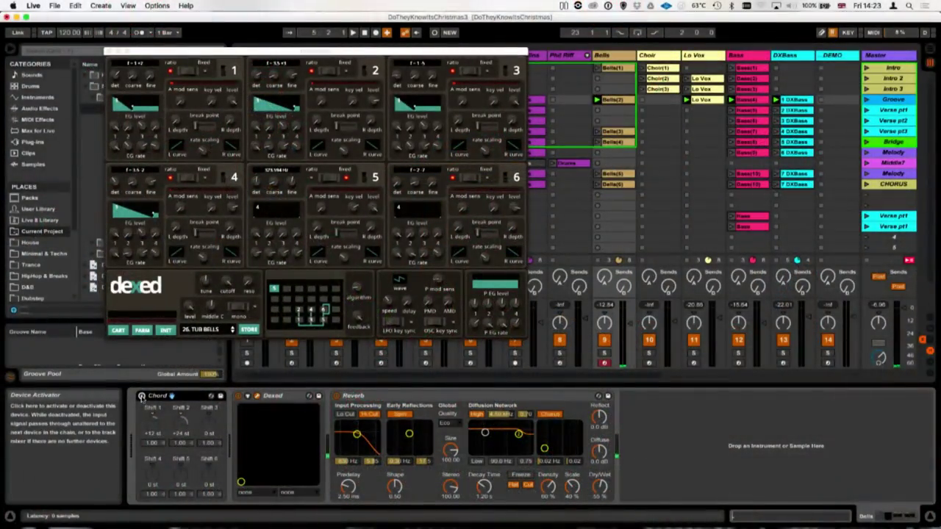
pyautogui.click(142, 396)
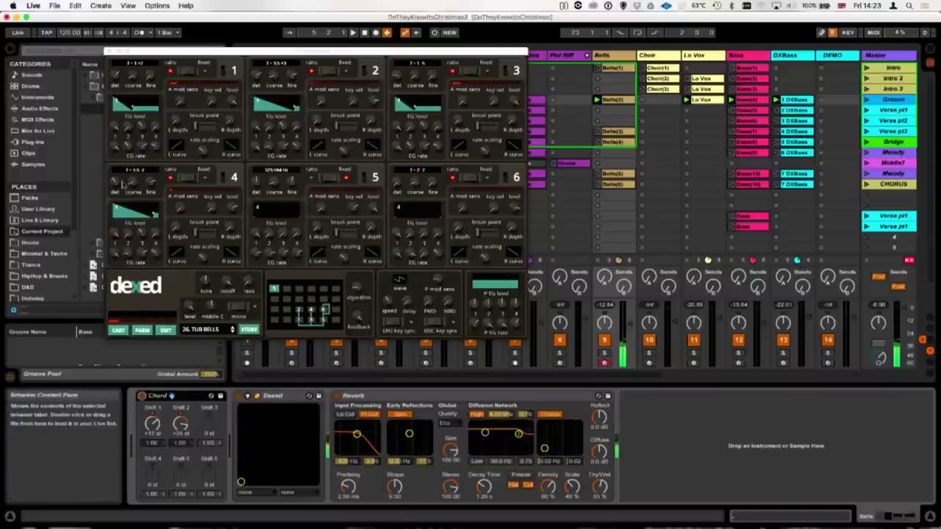
pyautogui.click(109, 52)
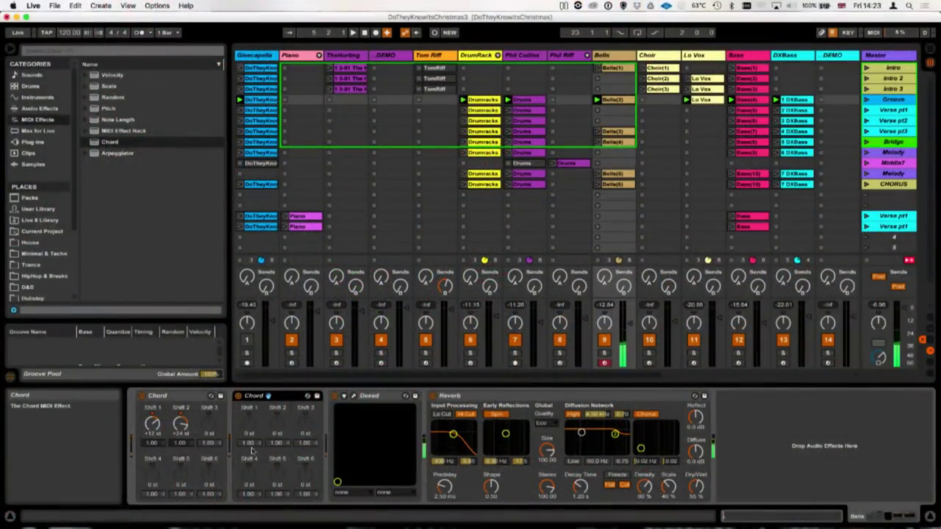
# Step: Set the second Chord effect's Shift 1 to +3 st and Shift 2 to +7 st, and delete that effect
pyautogui.moveTo(251, 425); pyautogui.dragTo(252, 420)
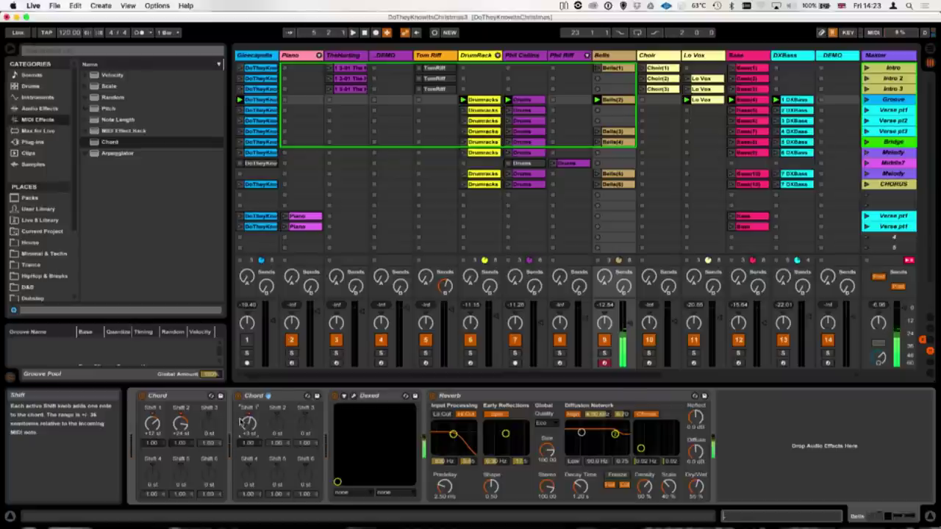
pyautogui.moveTo(276, 425); pyautogui.dragTo(276, 413)
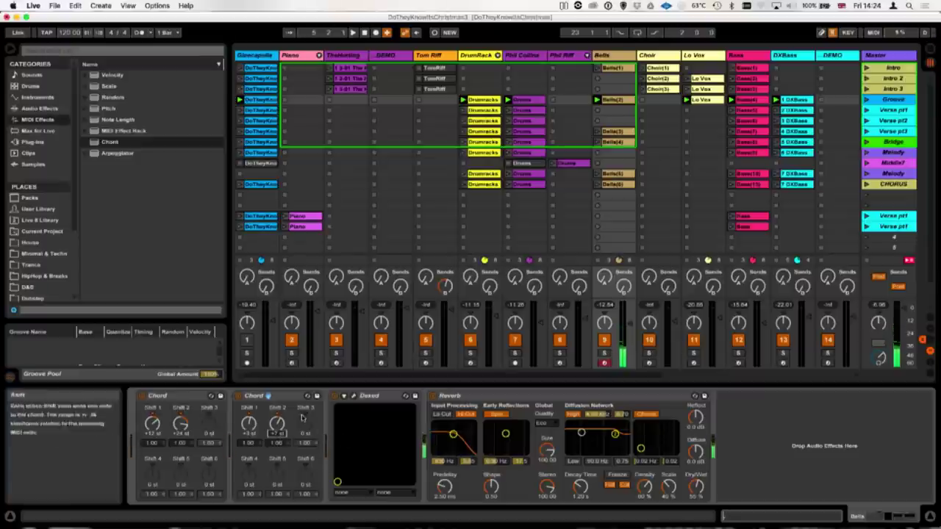
pyautogui.click(286, 396)
pyautogui.press('BackSpace')
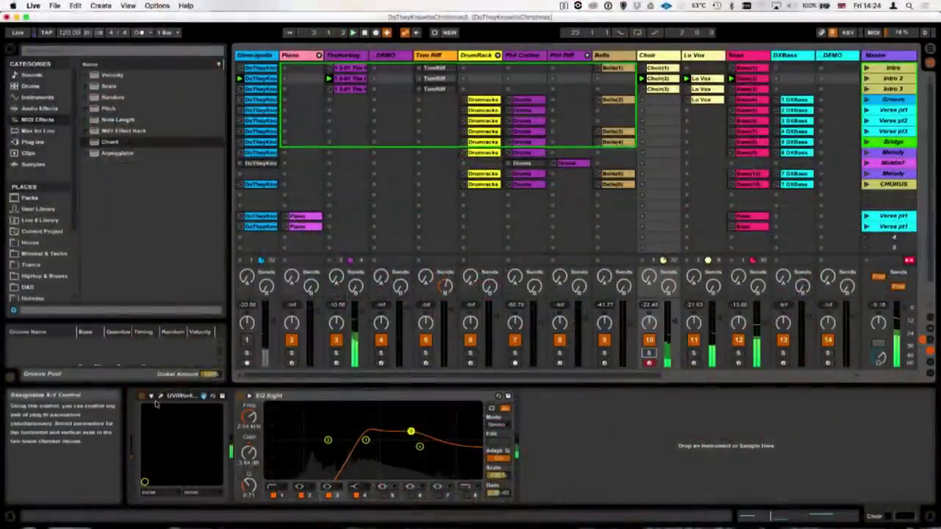
# Step: Open the UVI Workstation plug-in window on the Choir track
pyautogui.click(161, 397)
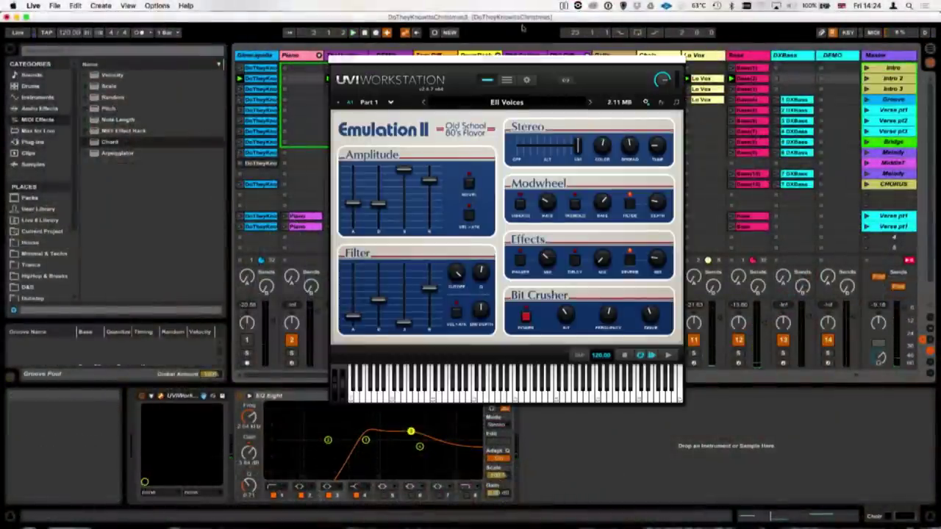
# Step: Close the Choir's UVI Workstation window and play the Intro 2 scene with the Lo Vox track soloed
pyautogui.moveTo(437, 69); pyautogui.dragTo(355, 49)
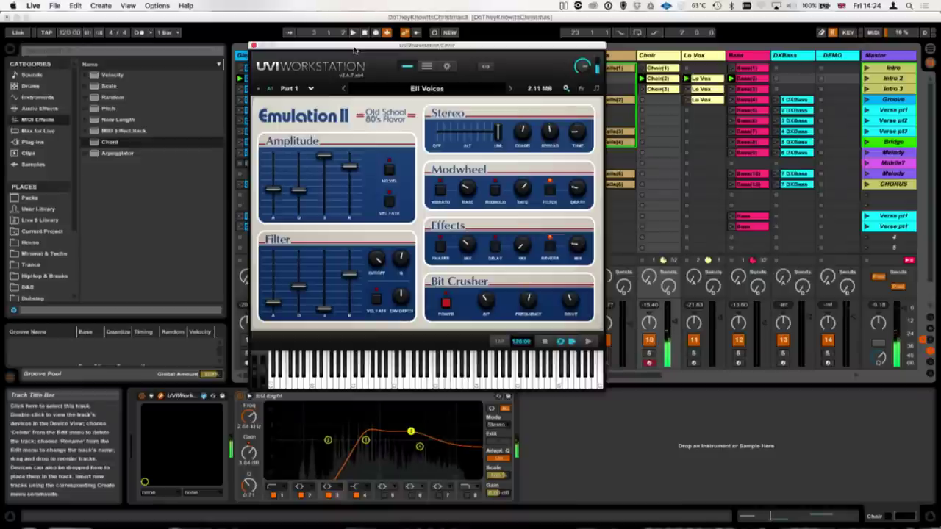
pyautogui.click(252, 46)
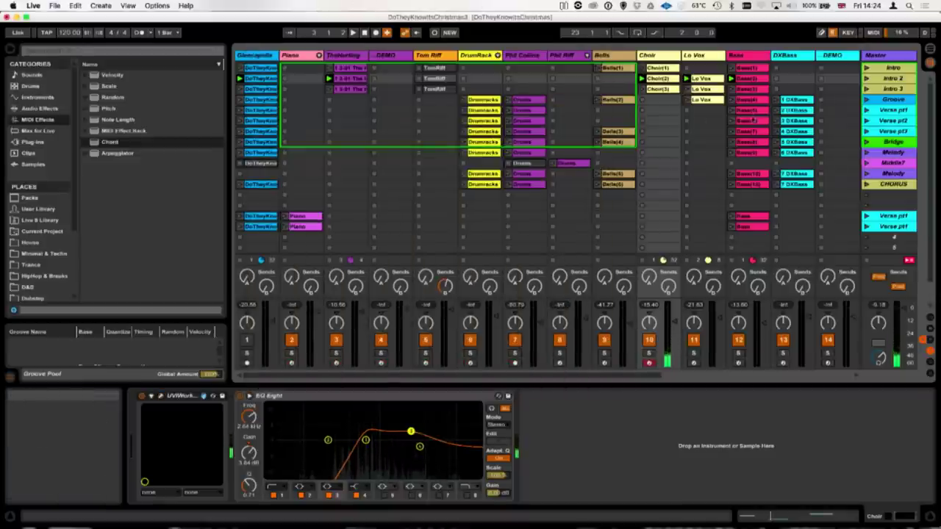
pyautogui.click(709, 59)
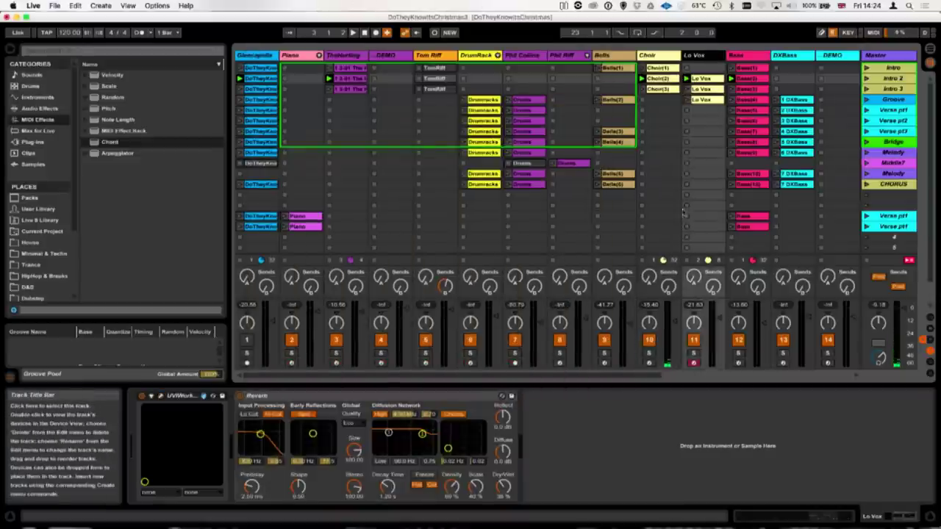
pyautogui.click(694, 354)
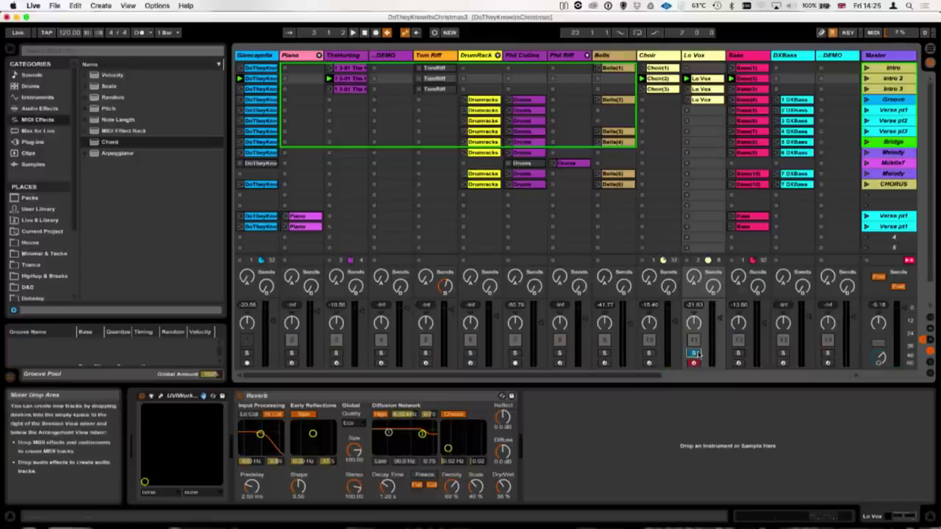
pyautogui.click(866, 88)
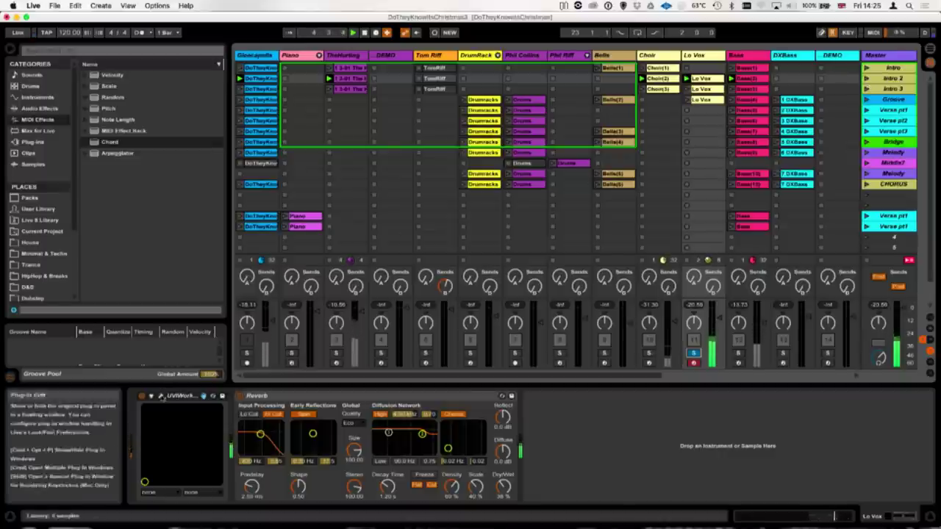
# Step: Inspect the DS77 Choirizo patch in Lo Vox's UVI Workstation window, close the window and unsolo the track
pyautogui.click(161, 396)
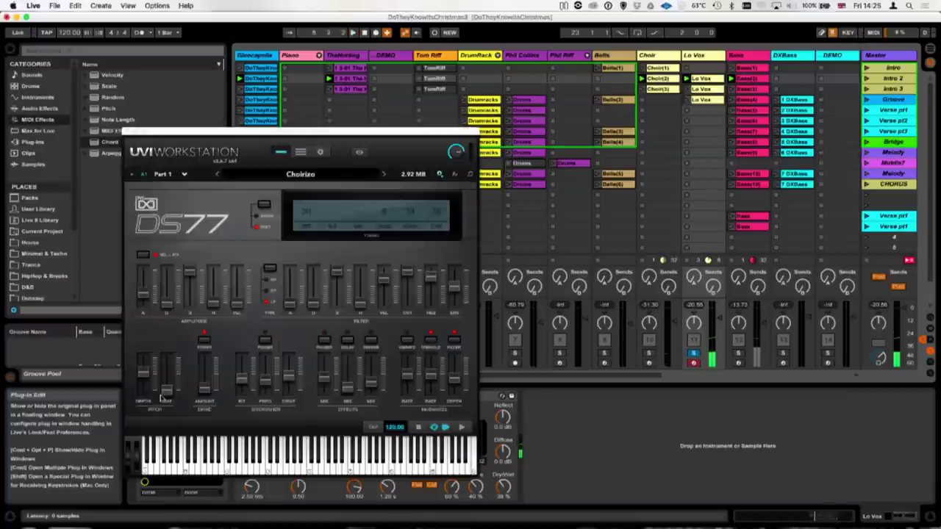
pyautogui.moveTo(369, 138); pyautogui.dragTo(417, 32)
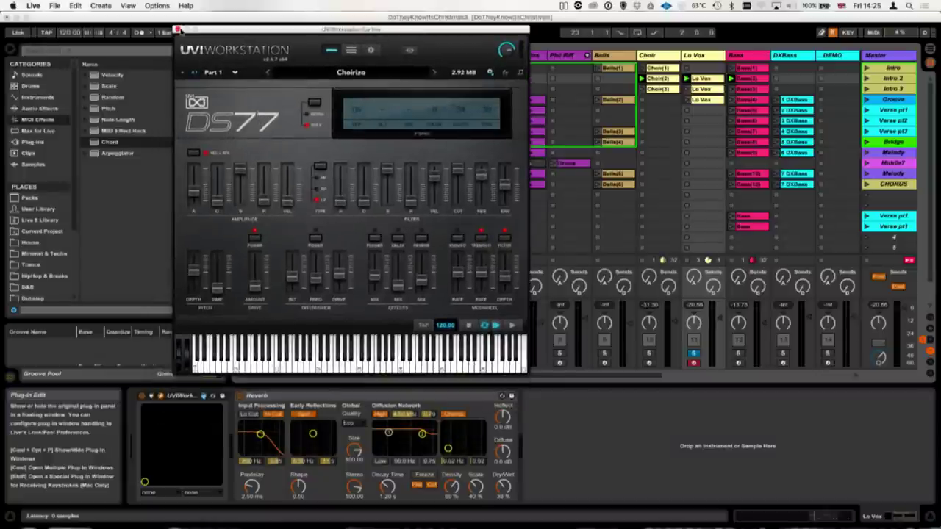
pyautogui.click(177, 30)
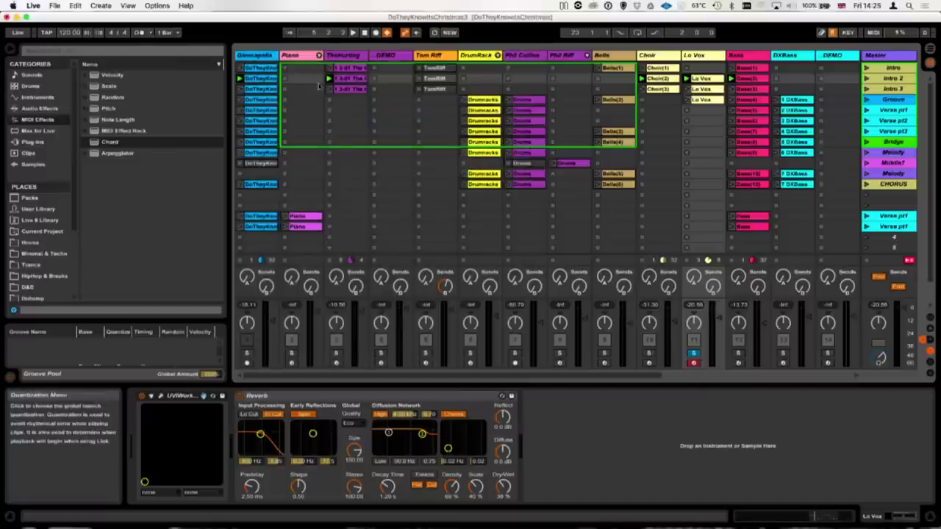
pyautogui.click(692, 340)
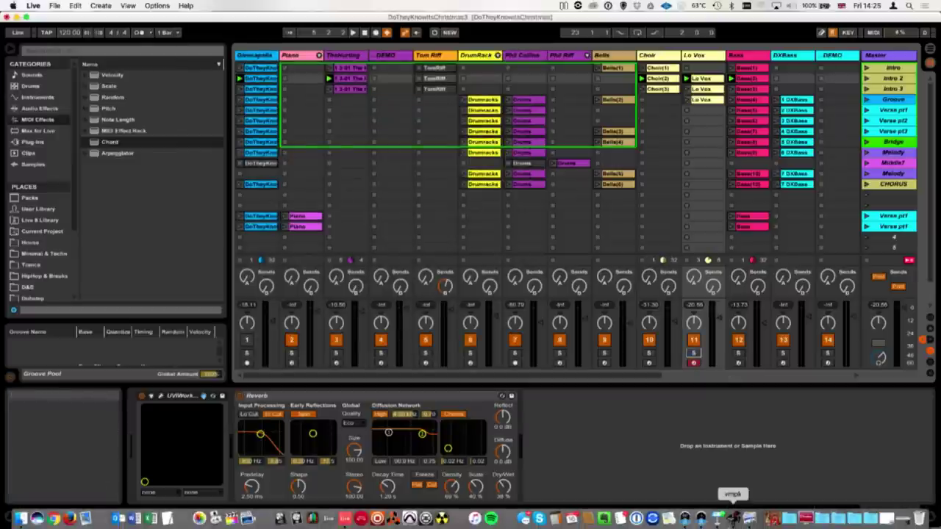
# Step: Bring up the virtual MIDI piano keyboard and play test notes through the Lo Vox track
pyautogui.click(733, 518)
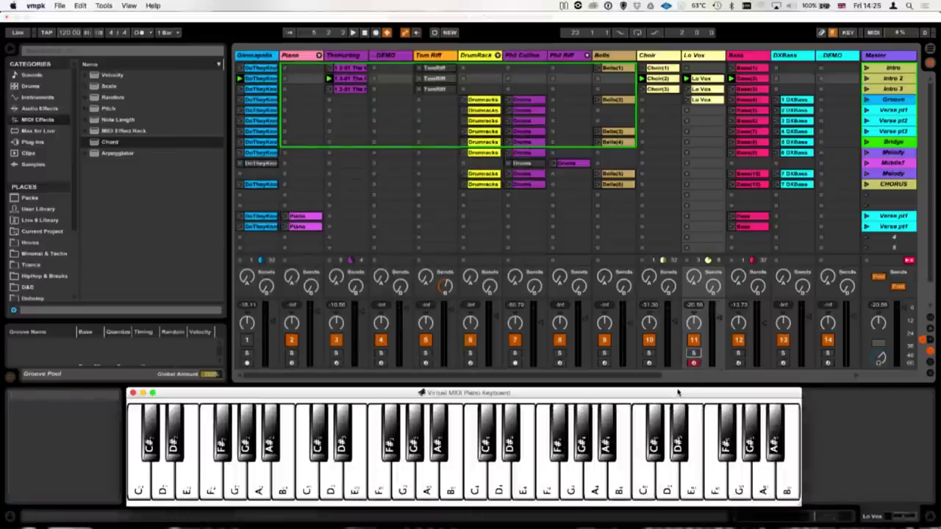
pyautogui.press('z')
pyautogui.press('z')
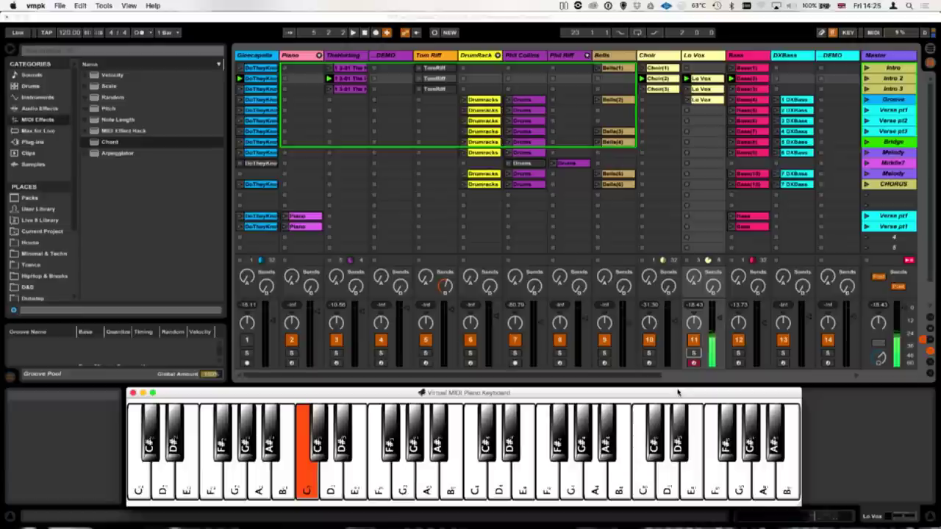
pyautogui.press('z')
pyautogui.press('z')
pyautogui.press('b')
pyautogui.press('q')
pyautogui.press('b')
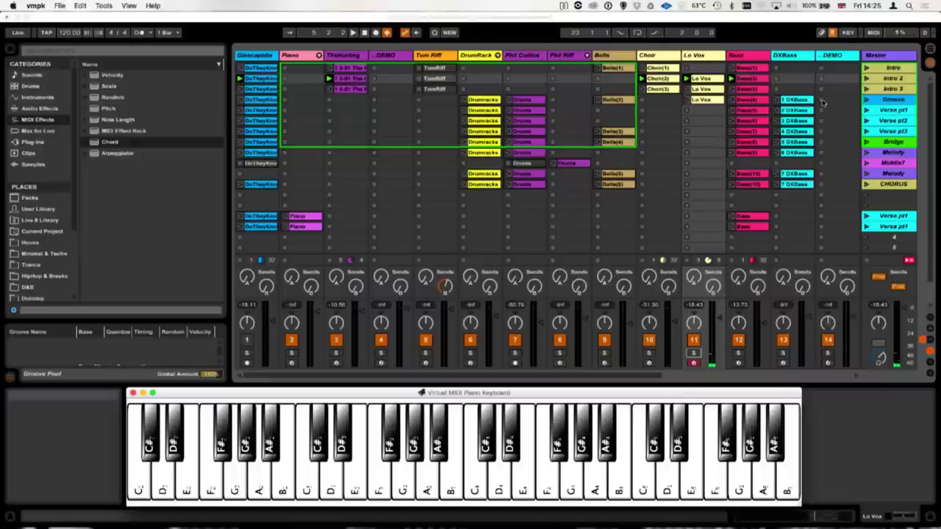
# Step: Play the Intro 2 scene with the virtual keyboard hidden, audition the first track in solo and clear the solo
pyautogui.click(865, 79)
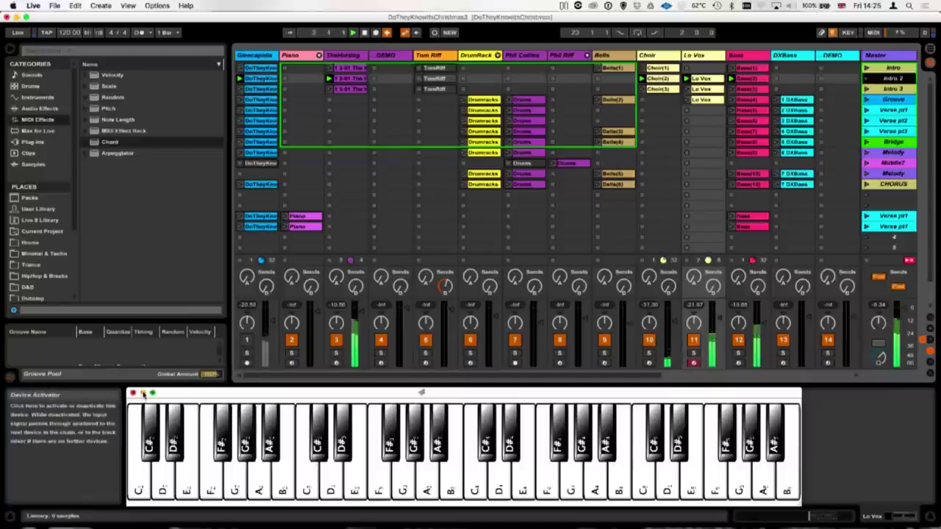
pyautogui.click(142, 394)
pyautogui.click(261, 26)
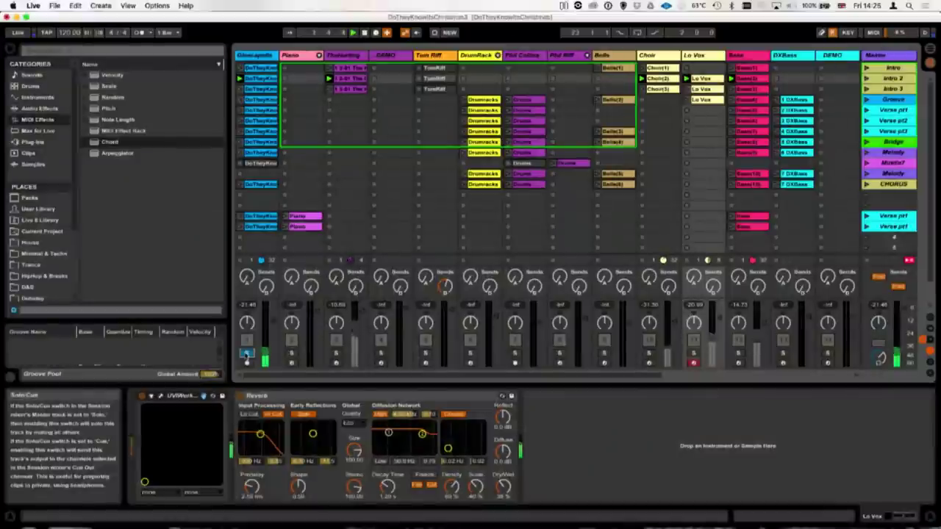
pyautogui.click(247, 352)
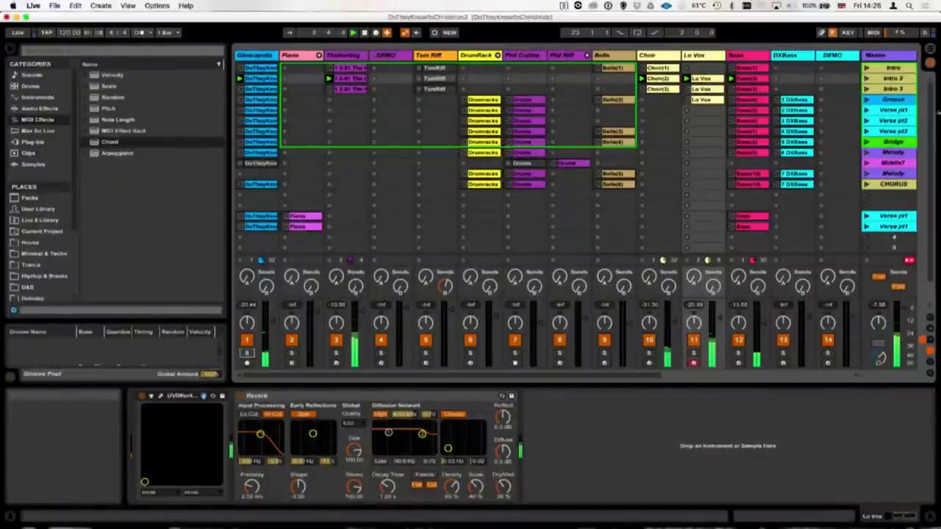
# Step: Play the Groove scene and solo the DXBass track to hear it on its own
pyautogui.click(865, 88)
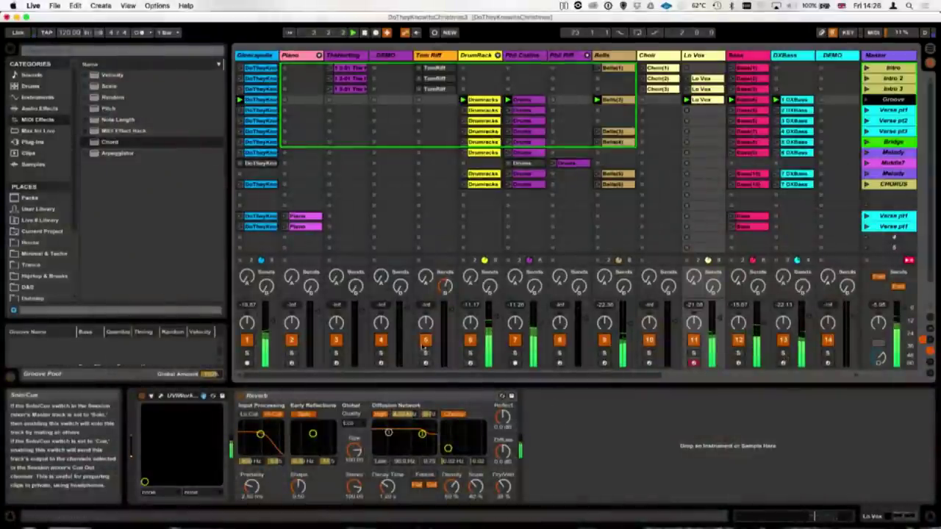
pyautogui.click(247, 340)
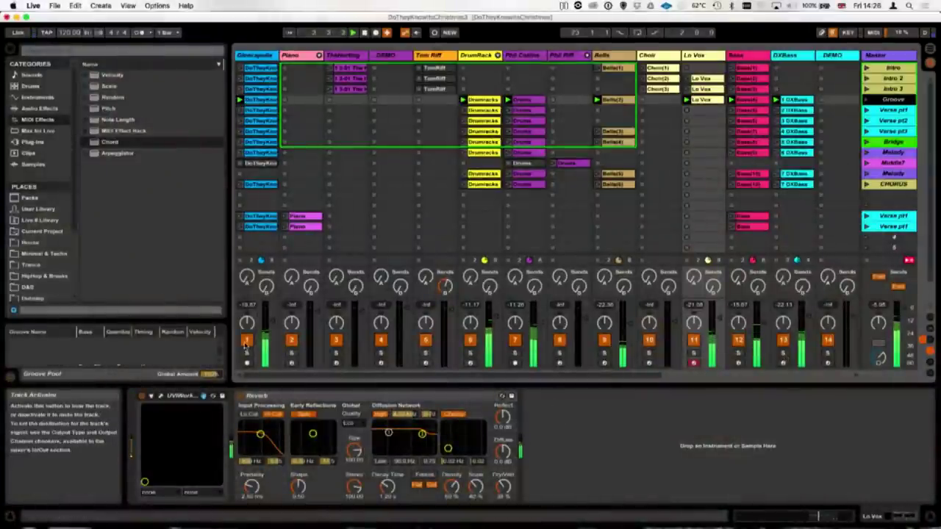
pyautogui.click(783, 353)
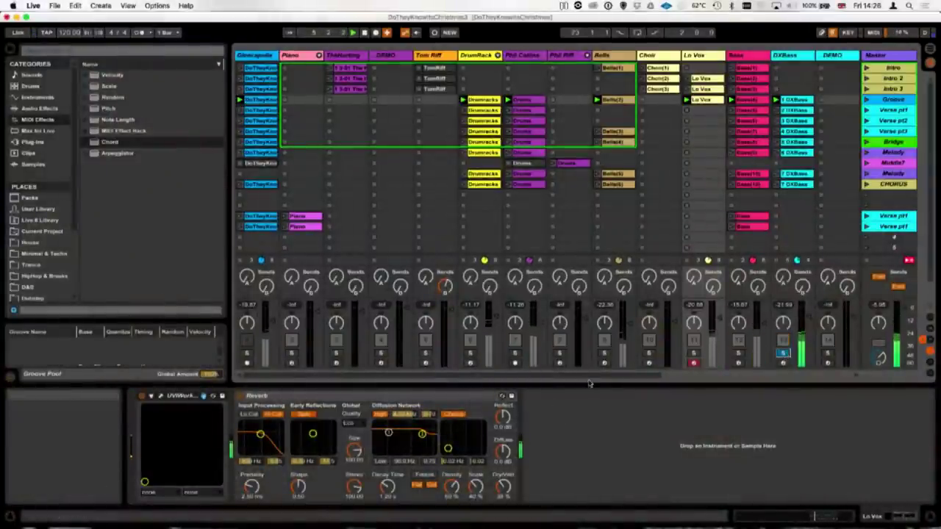
# Step: Play the Verse pt1 scene, audition DXBass soloed alone and together with the DrumRack, and clear the solos
pyautogui.hscroll(3, 593, 375)
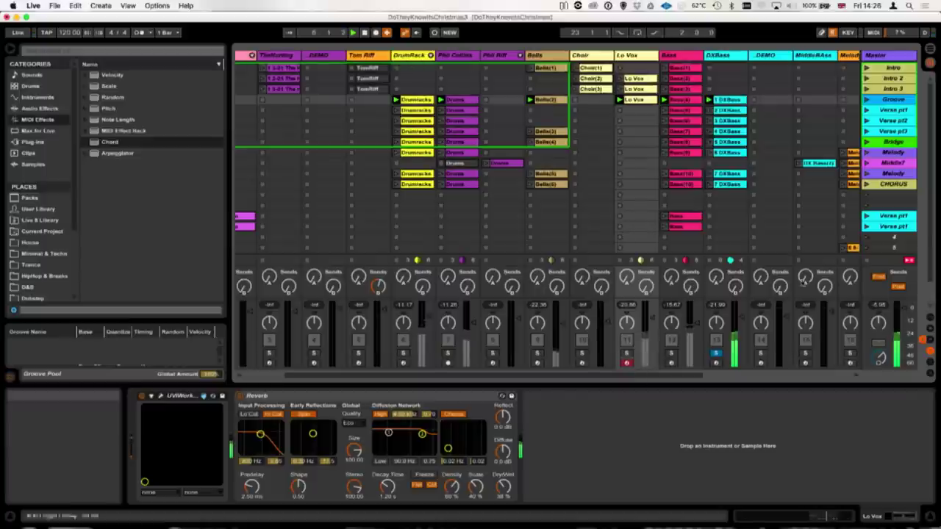
pyautogui.click(867, 109)
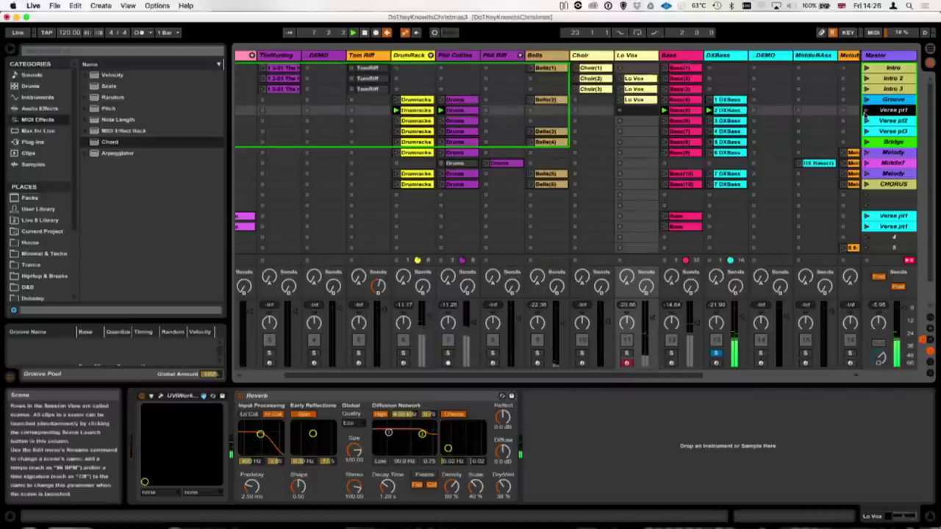
pyautogui.click(716, 354)
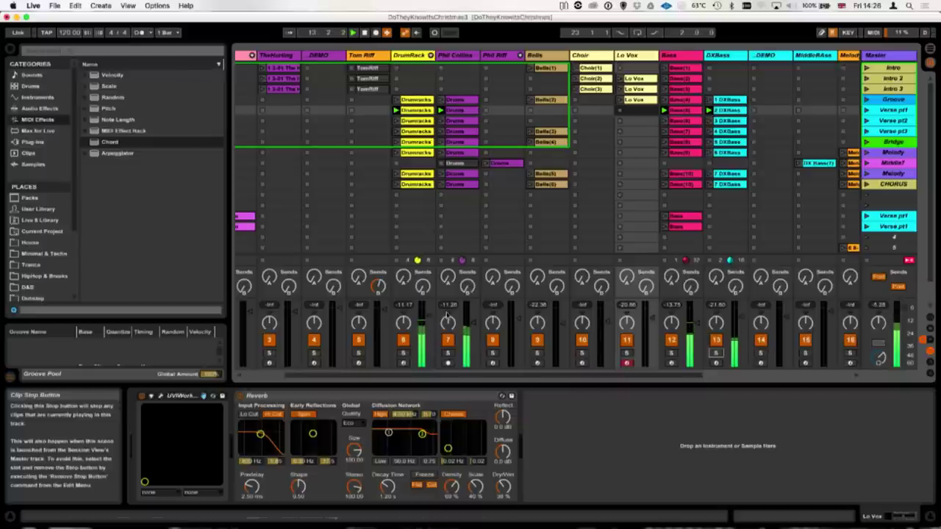
pyautogui.click(403, 353)
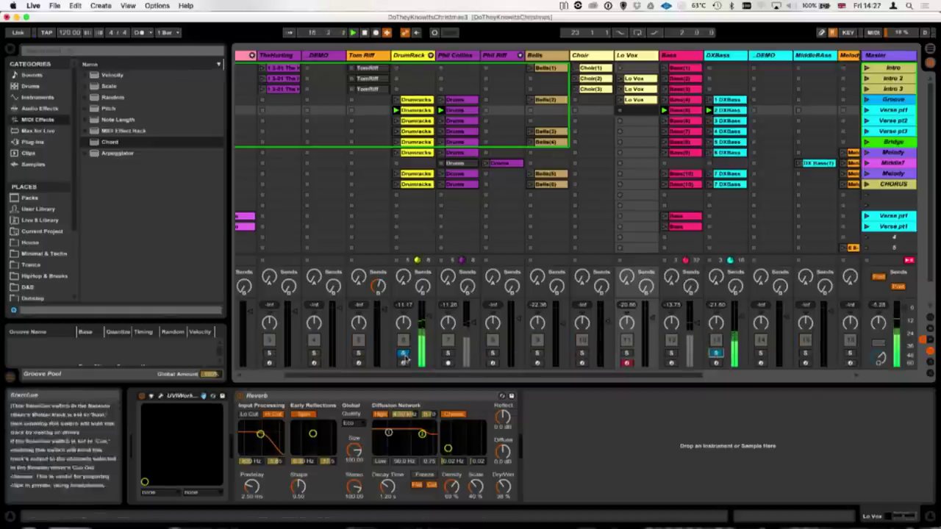
pyautogui.click(402, 354)
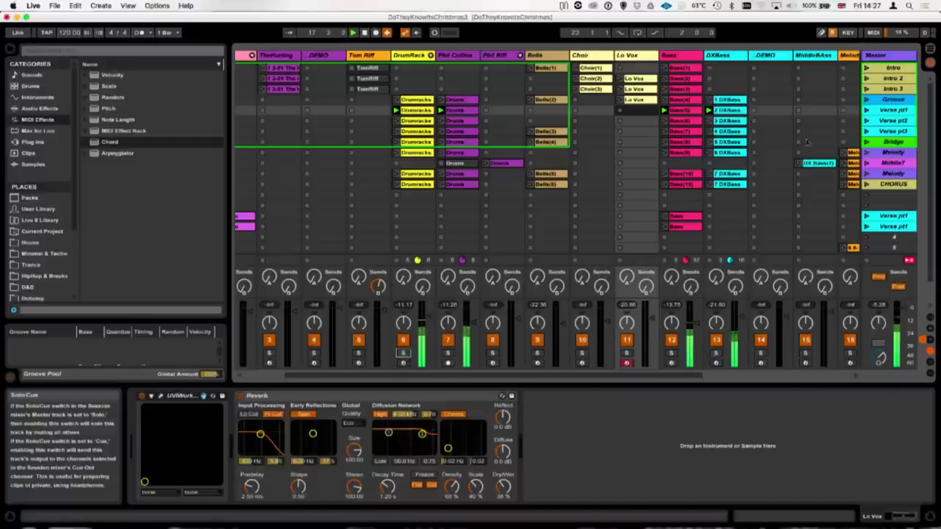
# Step: Close the Dexed window on the DEMO track beside DXBass and insert the Max for Live Arp device before Dexed
pyautogui.click(762, 348)
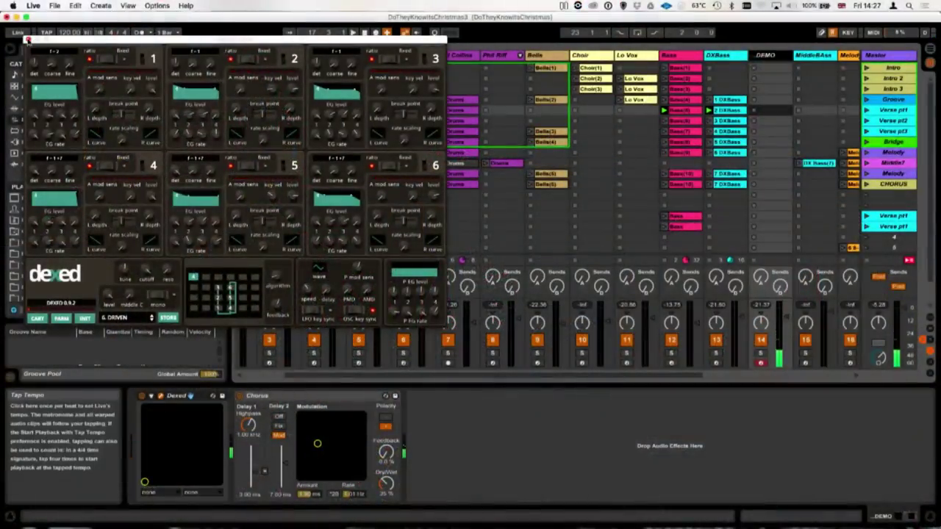
pyautogui.click(28, 40)
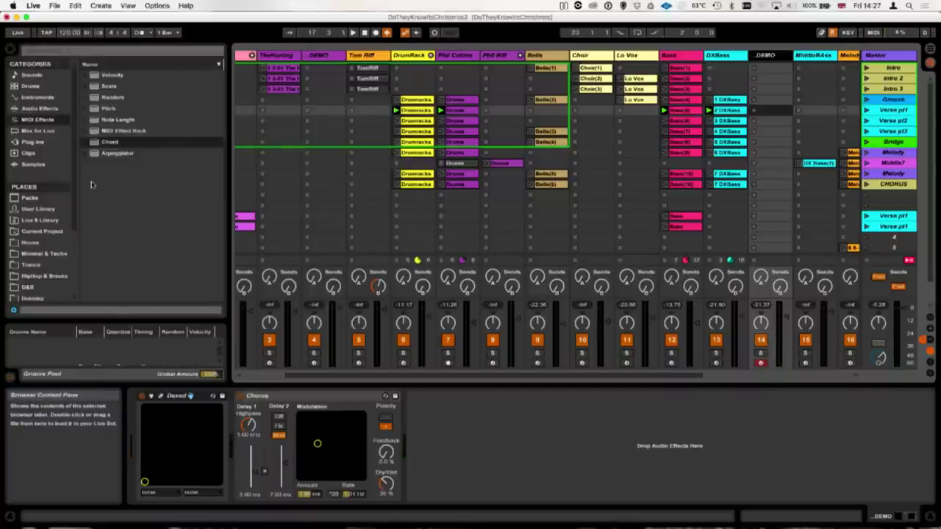
pyautogui.click(46, 131)
pyautogui.moveTo(102, 121); pyautogui.dragTo(136, 424)
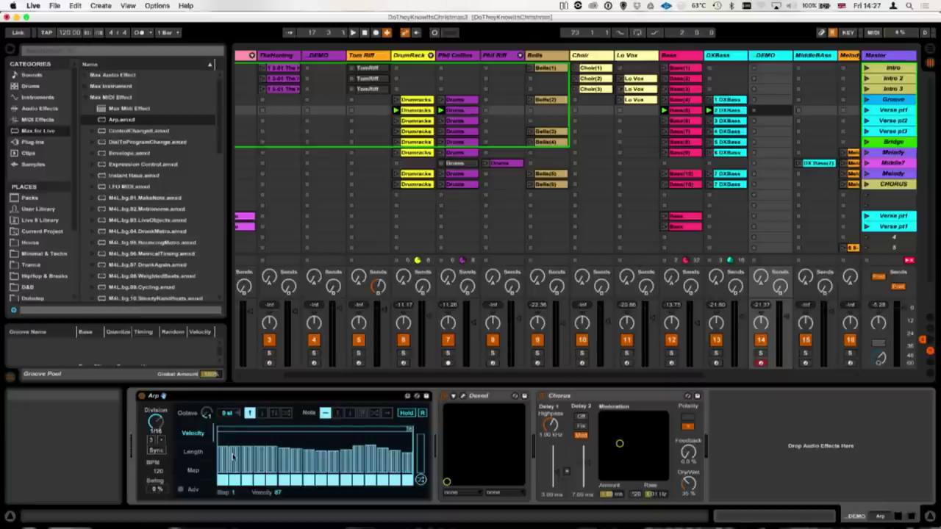
# Step: Adjust the Arp's octave setting and shorten all its step lengths to 41
pyautogui.click(206, 413)
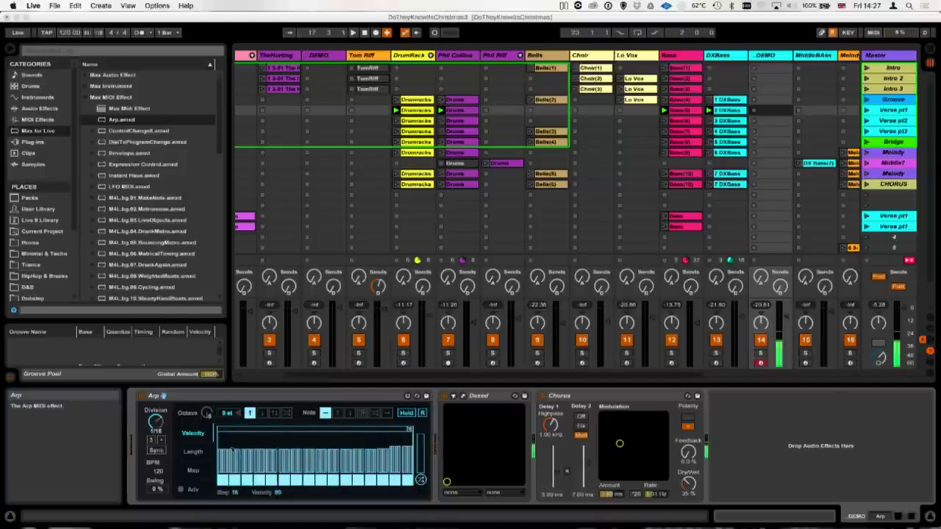
pyautogui.click(192, 451)
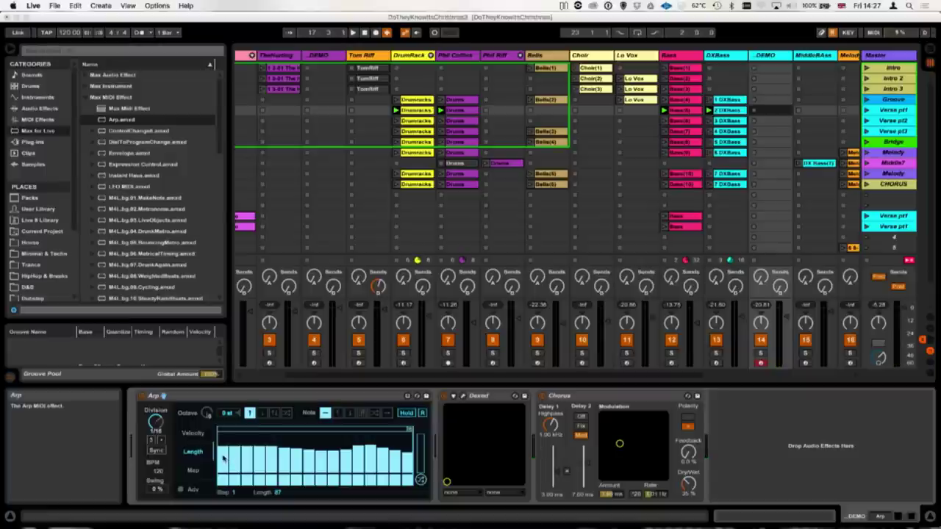
pyautogui.moveTo(220, 455); pyautogui.dragTo(409, 450)
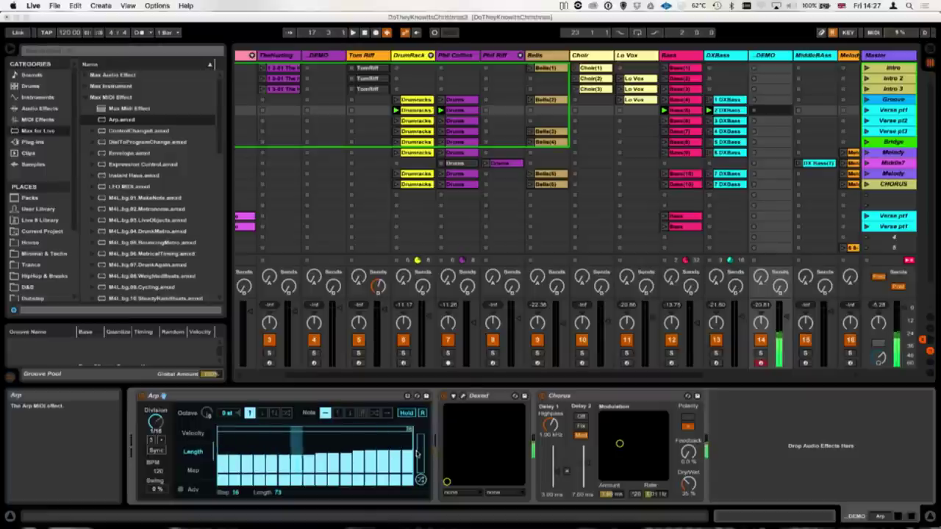
pyautogui.moveTo(238, 455)
pyautogui.mouseDown()
pyautogui.moveTo(219, 471)
pyautogui.moveTo(414, 477)
pyautogui.moveTo(316, 460)
pyautogui.moveTo(221, 462)
pyautogui.moveTo(409, 464)
pyautogui.moveTo(221, 462)
pyautogui.mouseUp()
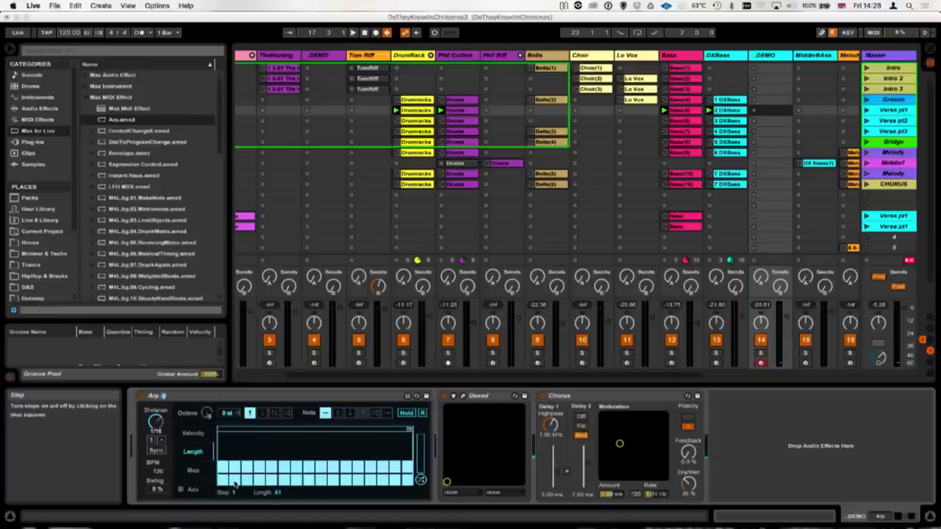
# Step: Turn off steps 2, 6, 10 and 14 in the Arp's pattern
pyautogui.click(284, 480)
pyautogui.click(333, 480)
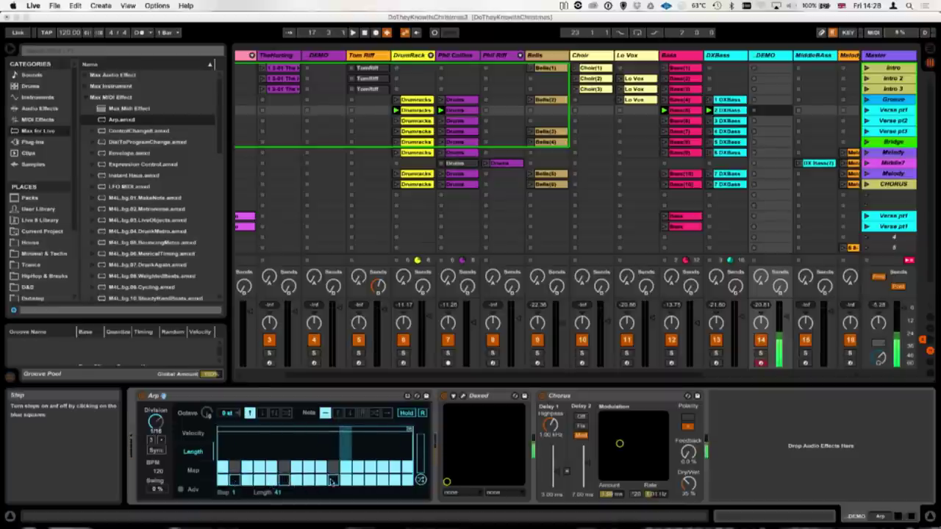
pyautogui.click(383, 480)
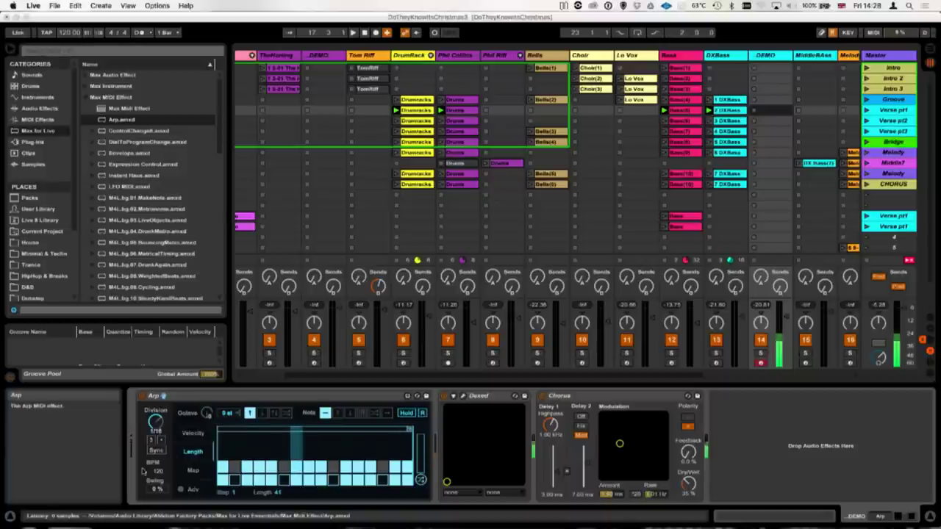
# Step: Audition the DrumRack and DEMO tracks together in solo, clear the solos and launch the second Melody scene
pyautogui.click(403, 353)
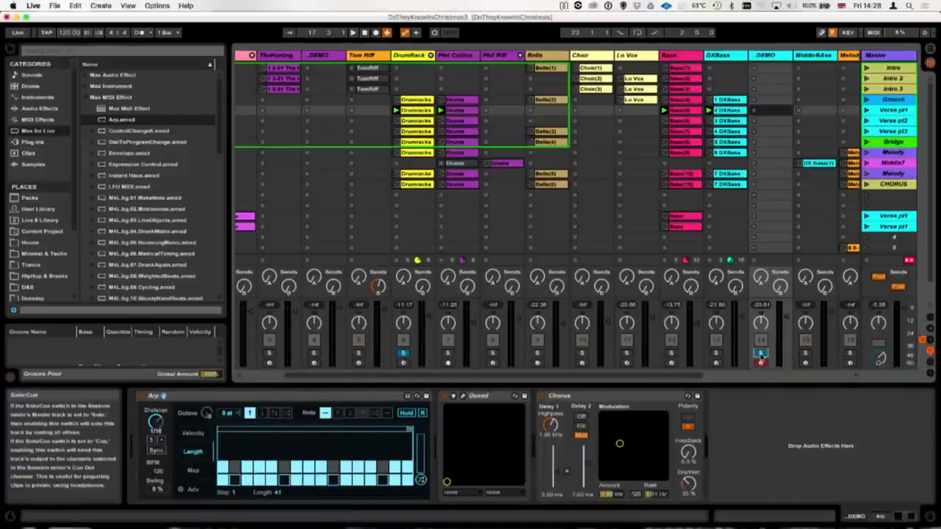
pyautogui.press('space')
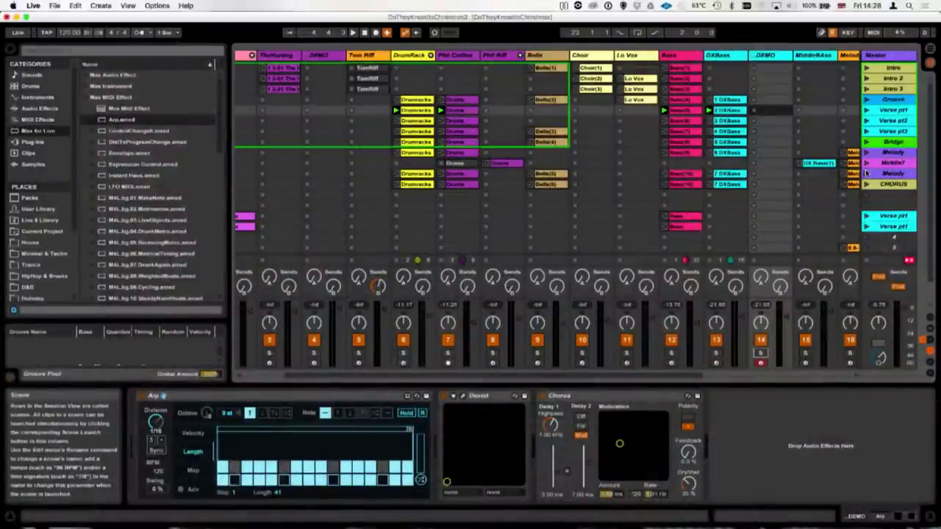
pyautogui.click(866, 174)
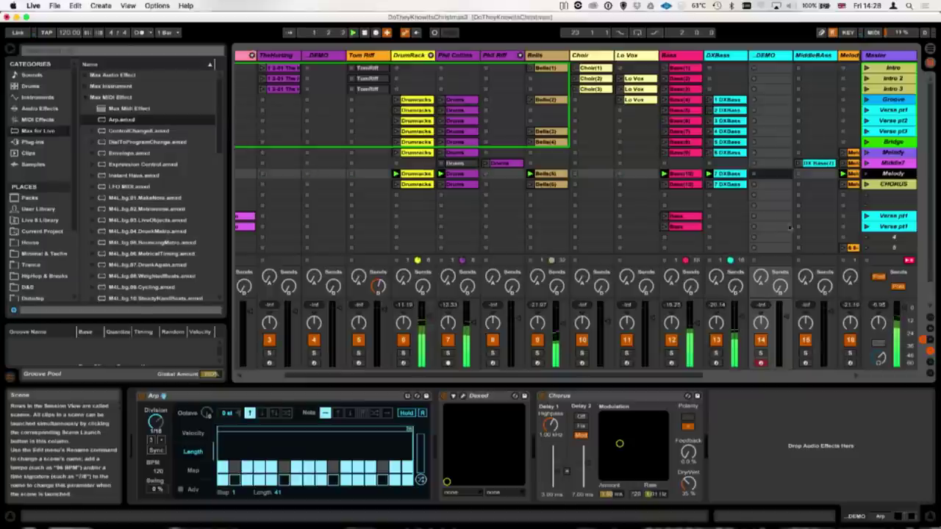
# Step: Bring up the Virtual MIDI Piano Keyboard over the device area, audition the Melody track in solo and clear the solo
pyautogui.moveTo(578, 377); pyautogui.dragTo(738, 371)
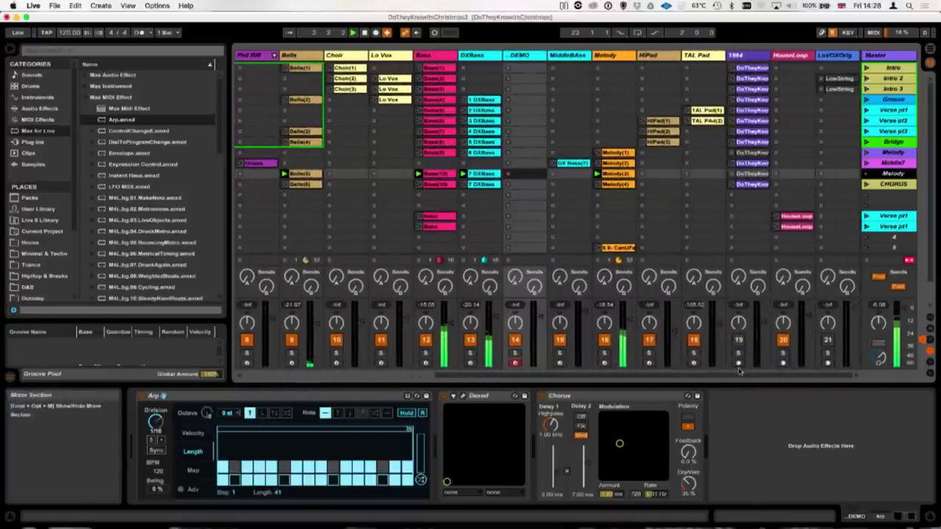
pyautogui.click(738, 523)
pyautogui.moveTo(618, 399)
pyautogui.mouseDown()
pyautogui.moveTo(611, 426)
pyautogui.moveTo(601, 404)
pyautogui.mouseUp()
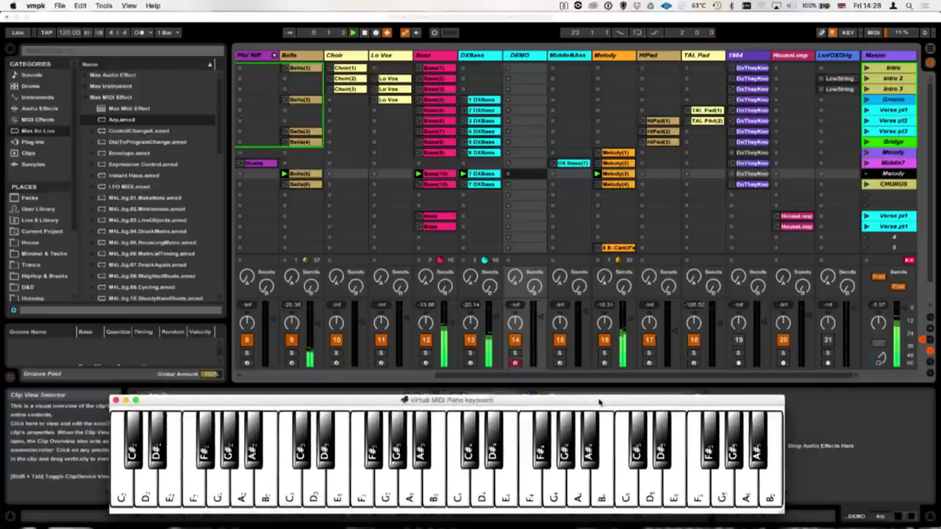
pyautogui.click(600, 354)
pyautogui.click(603, 353)
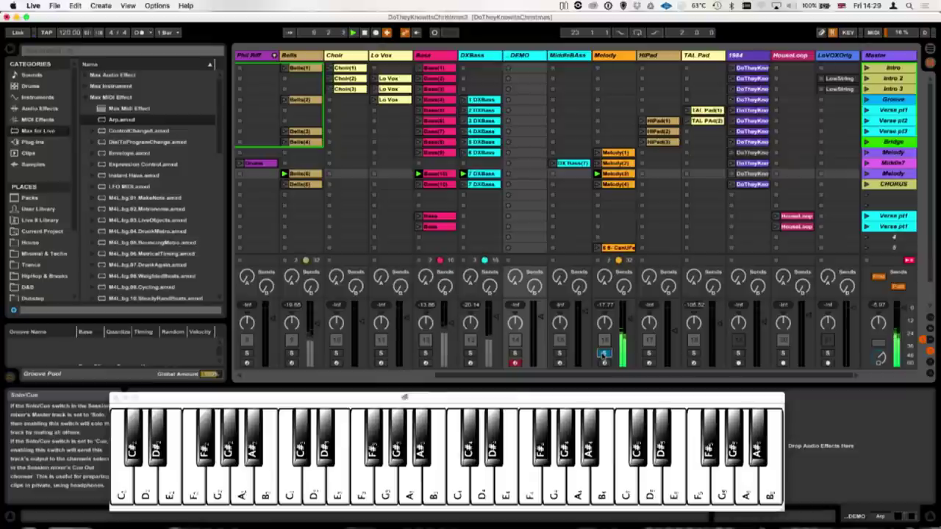
pyautogui.click(603, 353)
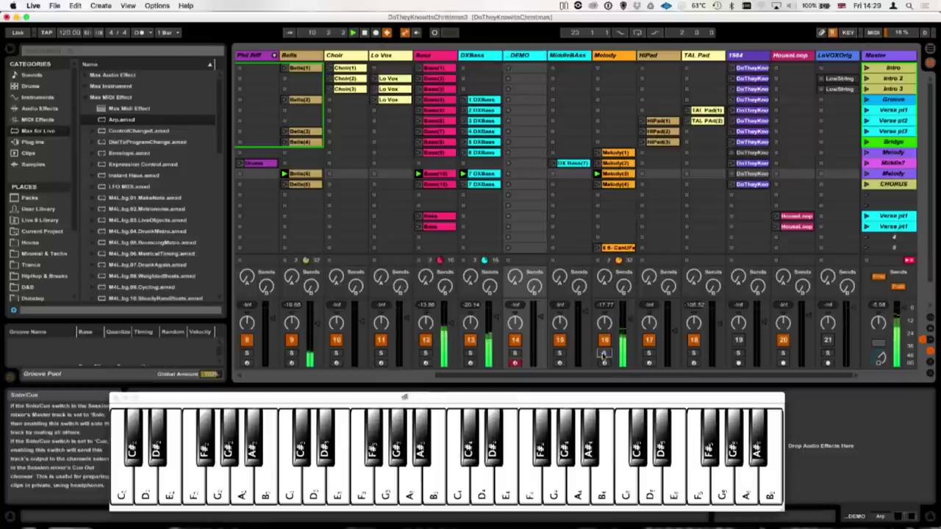
# Step: Select the Melody track, quit the Virtual MIDI Piano Keyboard and show the track's Feed Lead instrument and EQ Eight
pyautogui.click(605, 56)
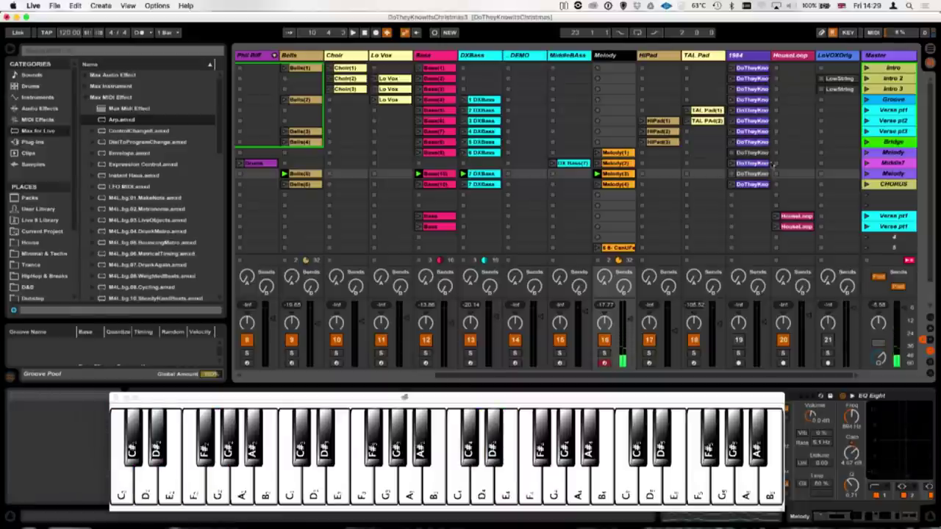
pyautogui.click(622, 401)
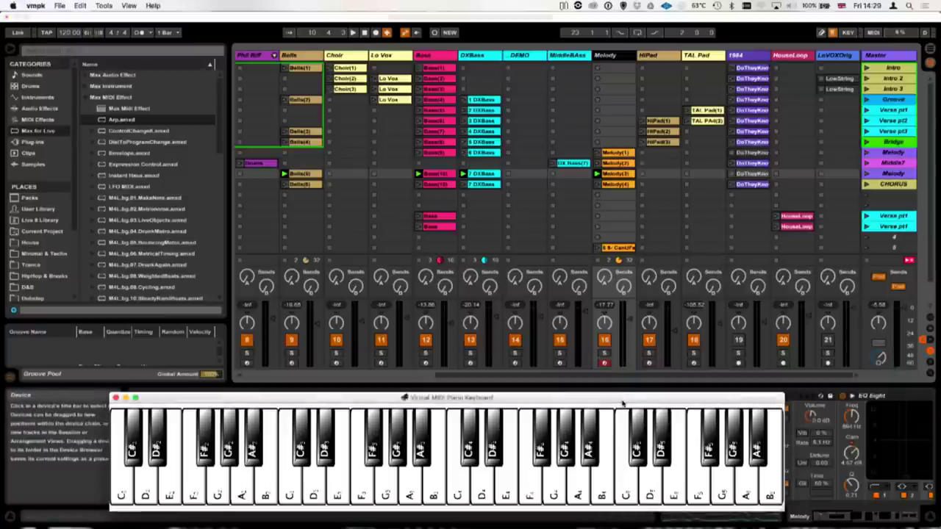
pyautogui.press('super+q')
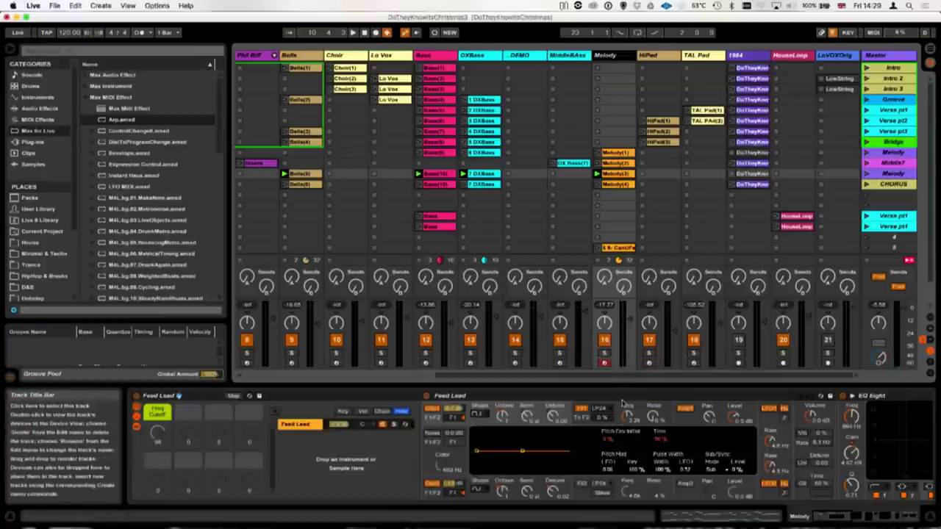
pyautogui.click(829, 519)
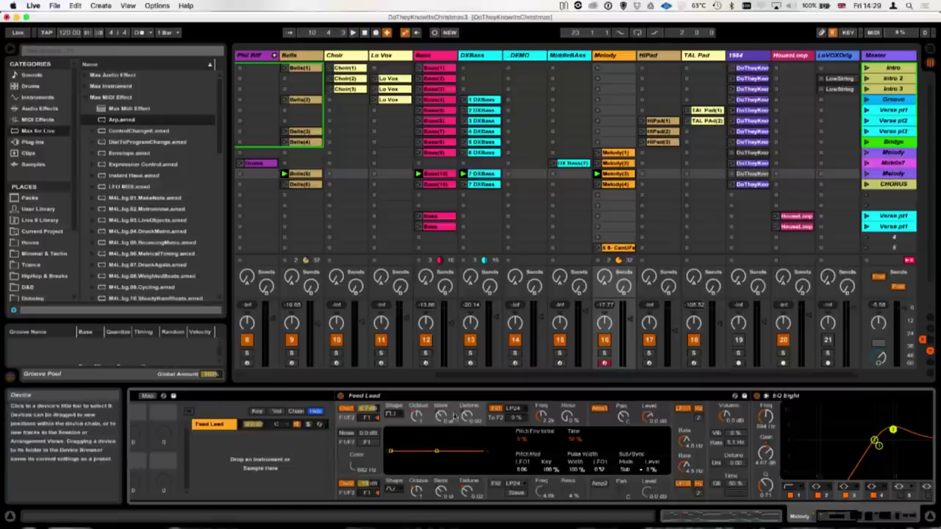
# Step: Toggle oscillator 2 of the Melody track's Feed Lead instrument to compare the sound with and without it
pyautogui.click(347, 483)
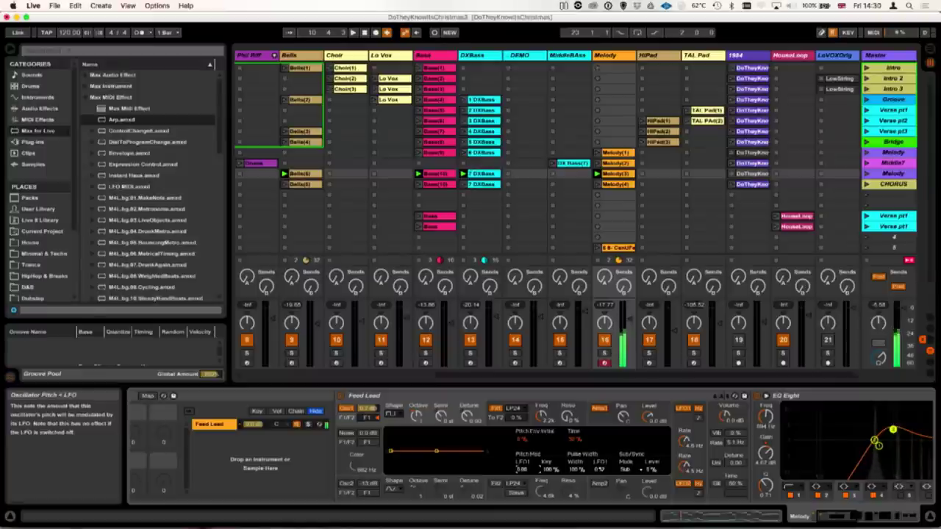
pyautogui.click(348, 484)
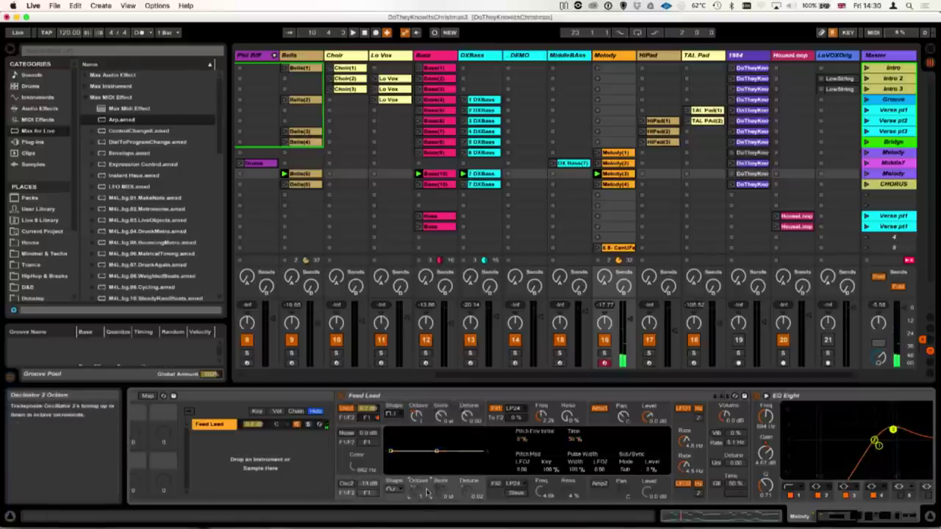
pyautogui.click(342, 485)
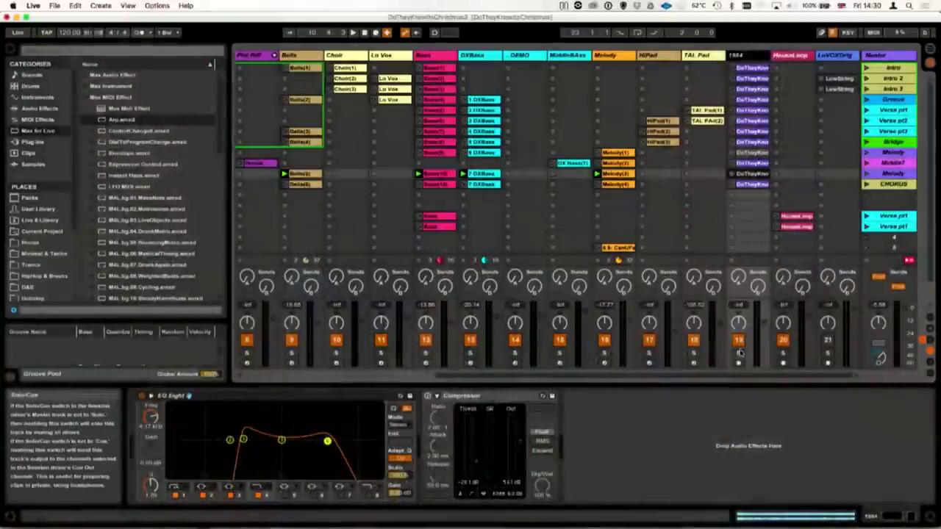
# Step: Solo the 1984 track, audition its Intro and Intro 3 clips and clear the solo
pyautogui.click(738, 353)
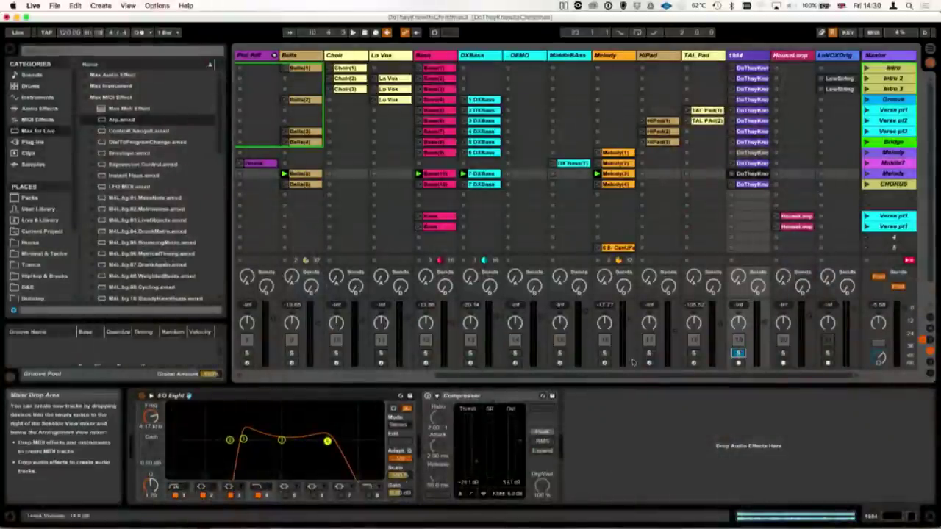
pyautogui.click(731, 68)
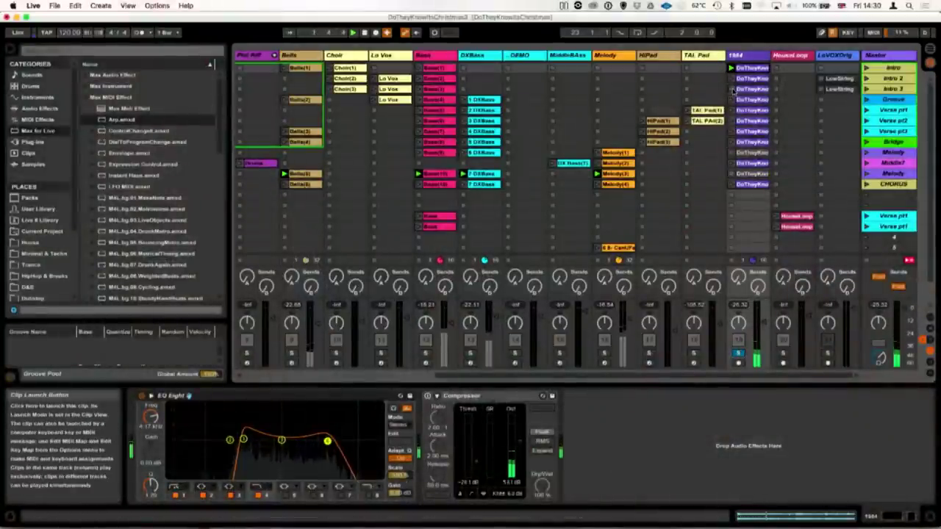
pyautogui.click(731, 89)
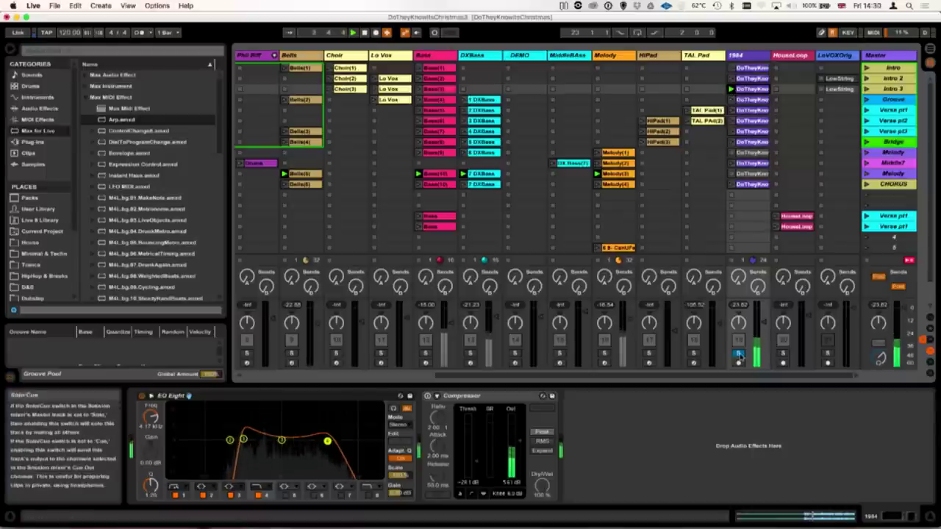
pyautogui.click(738, 353)
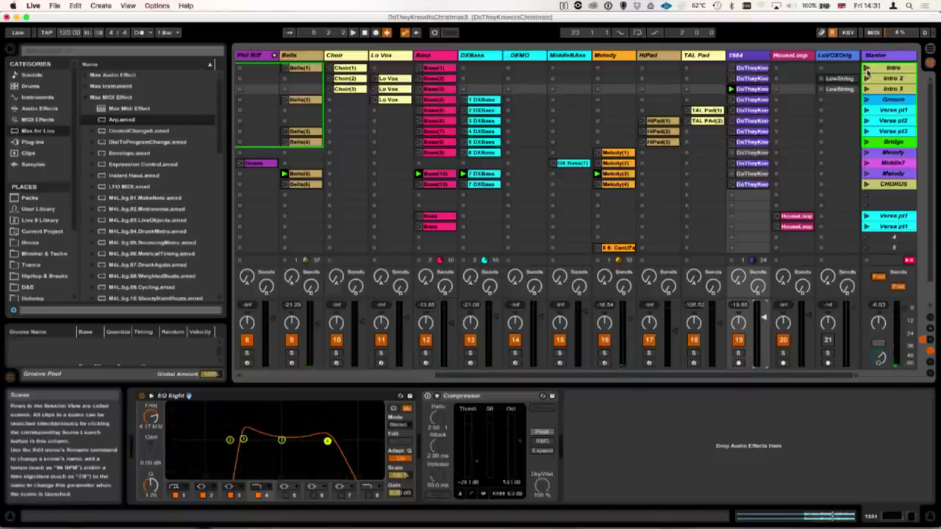
# Step: Switch to Preview to show the Chords document with the song's lyrics and chords
pyautogui.moveTo(918, 526)
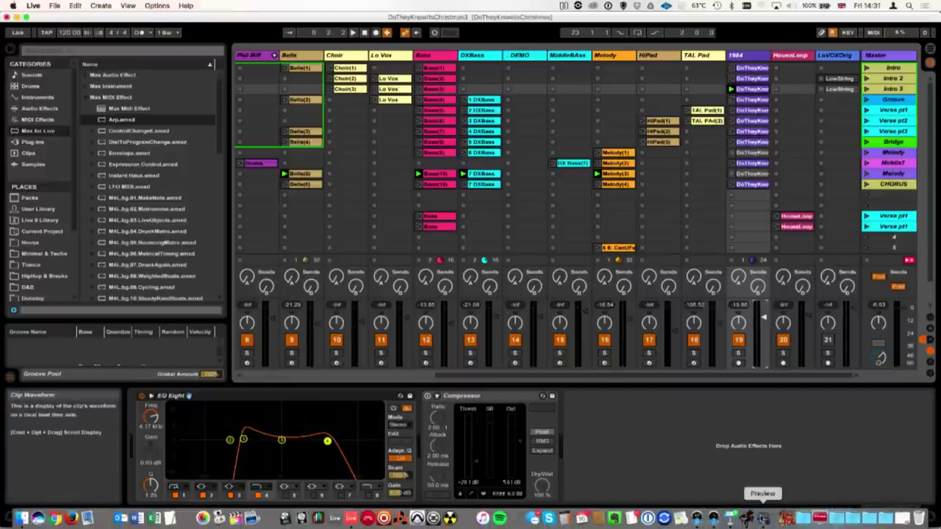
pyautogui.click(762, 519)
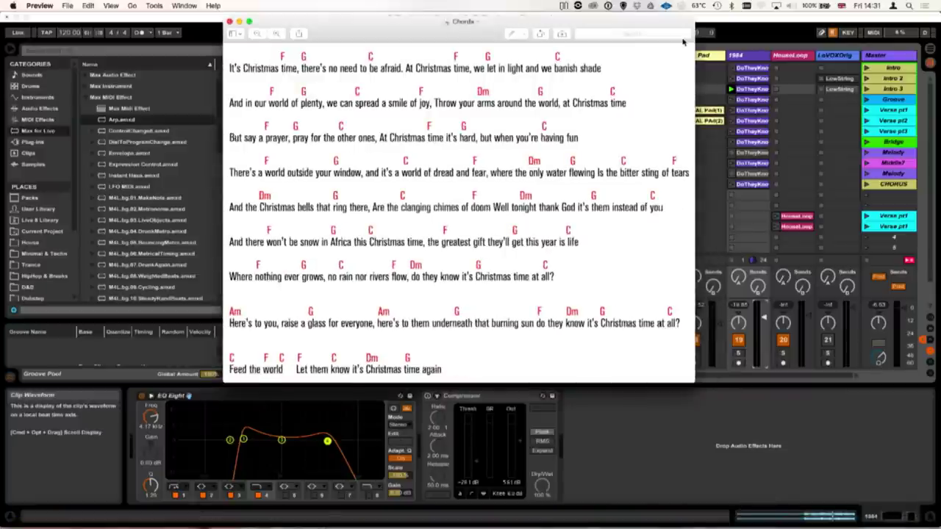